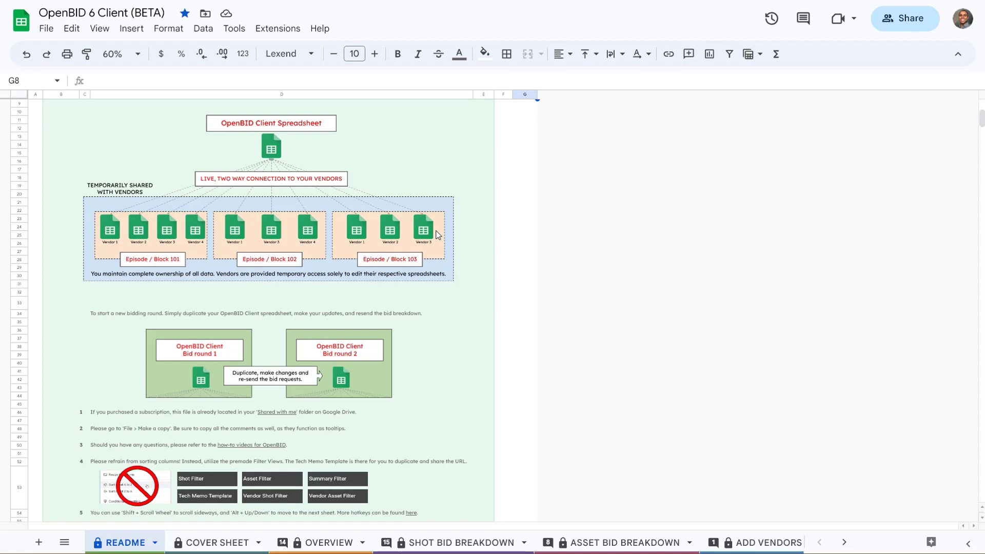
# Review the README sheet's vendor connection diagram, usage notes, table of contents and step-by-step bidding guide.
pyautogui.scroll(-10, 424, 279)
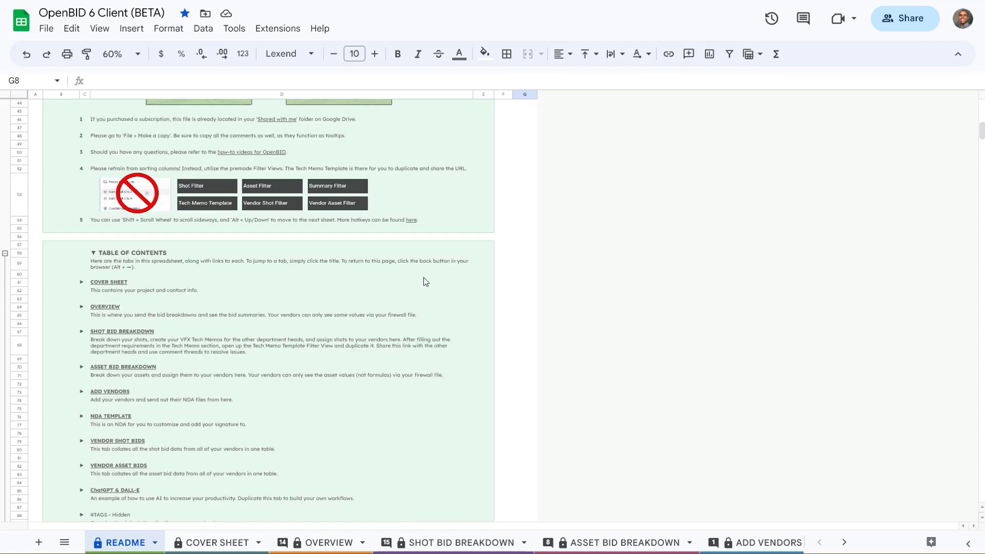
pyautogui.moveTo(163, 152); pyautogui.dragTo(163, 375)
pyautogui.scroll(-9, 180, 371)
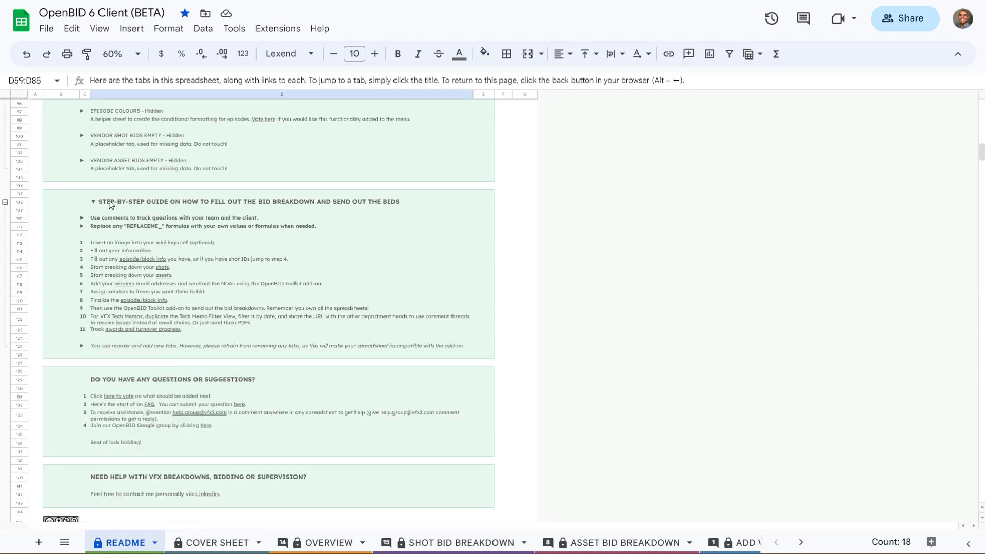
pyautogui.moveTo(109, 202); pyautogui.dragTo(132, 339)
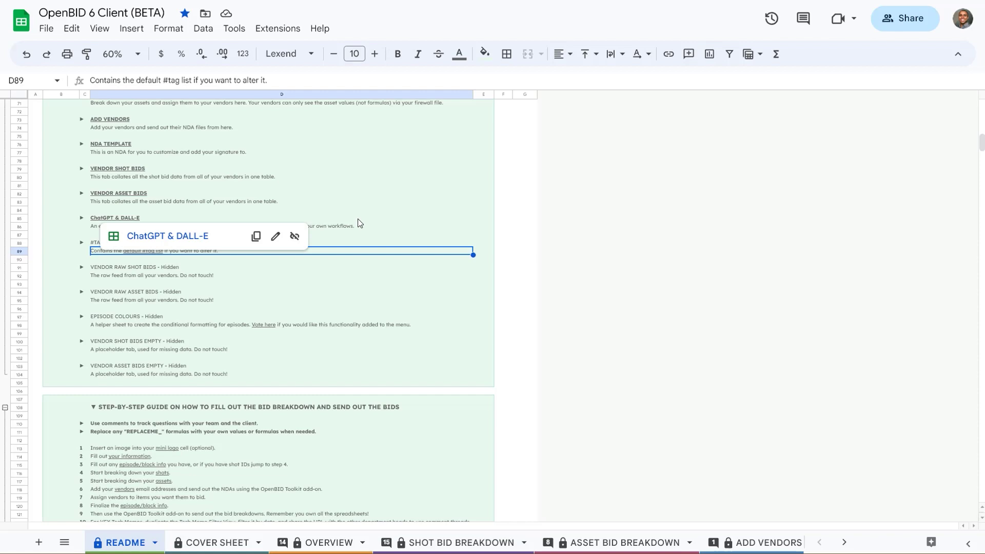
pyautogui.click(378, 309)
pyautogui.scroll(5, 287, 205)
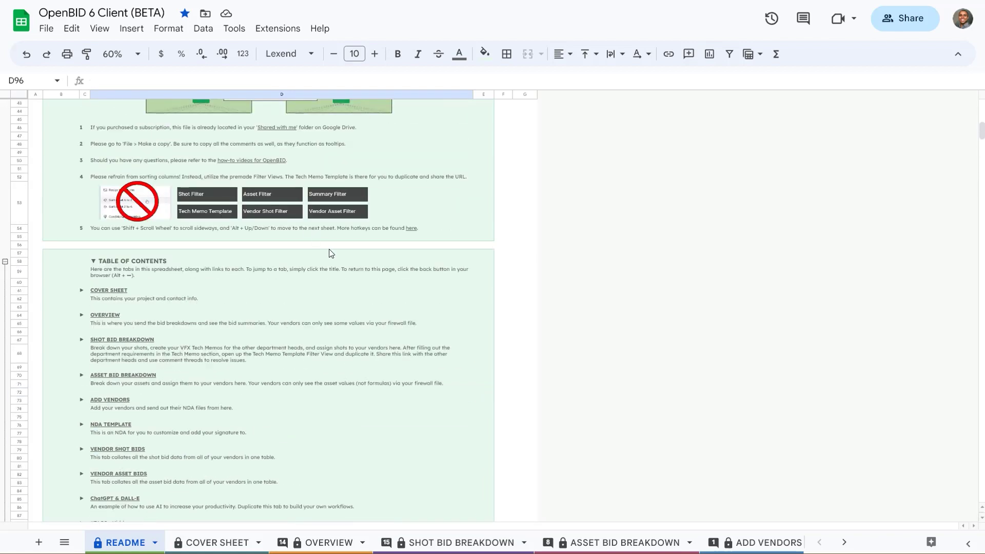
pyautogui.scroll(3, 325, 251)
pyautogui.scroll(2, 326, 251)
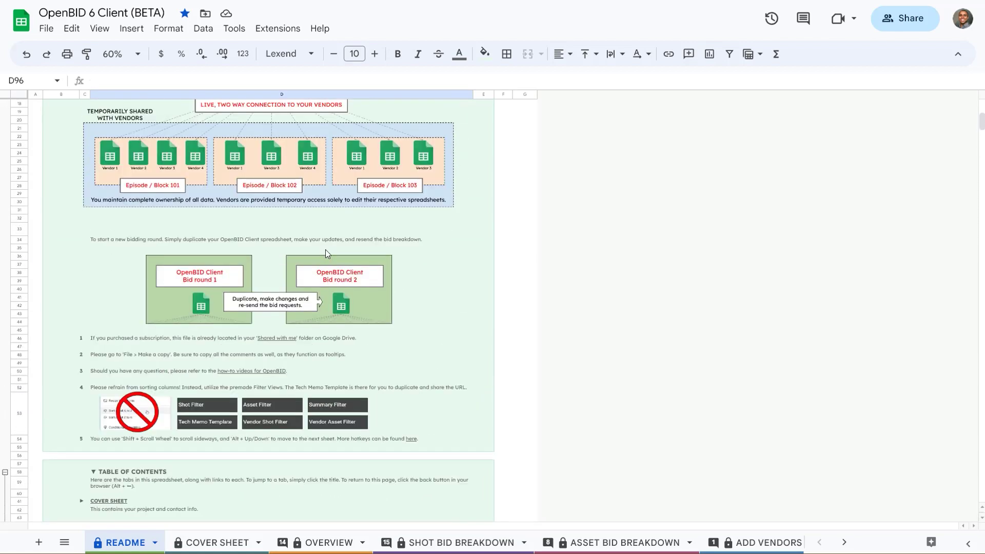
pyautogui.scroll(1, 327, 250)
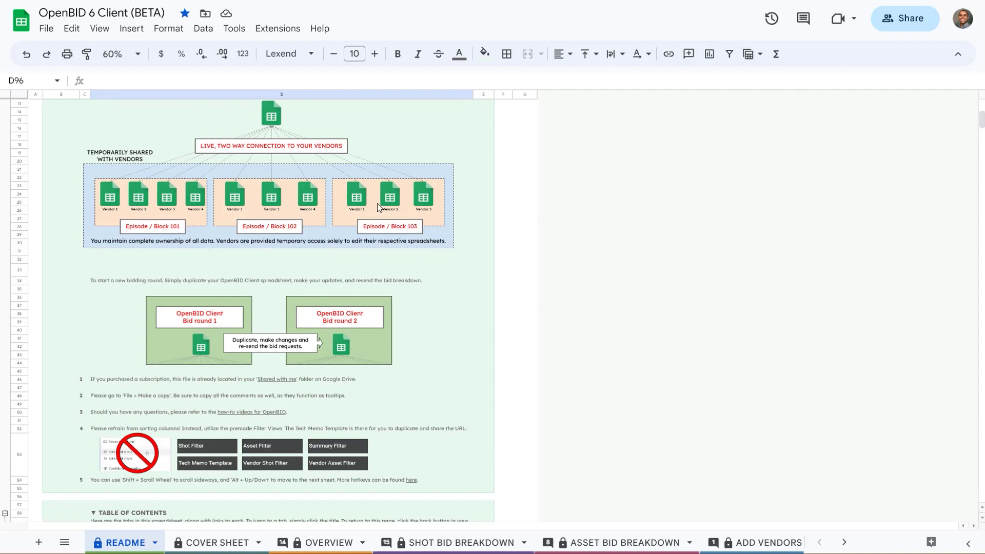
pyautogui.scroll(-10, 170, 390)
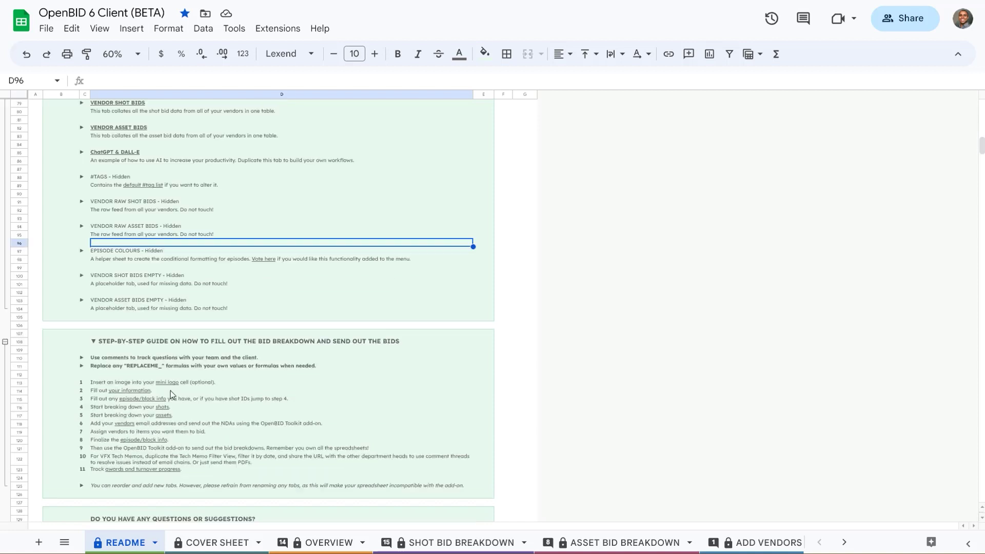
# Examine the project, company, office address and phone fields in C10:C13 of the COVER SHEET.
pyautogui.click(218, 545)
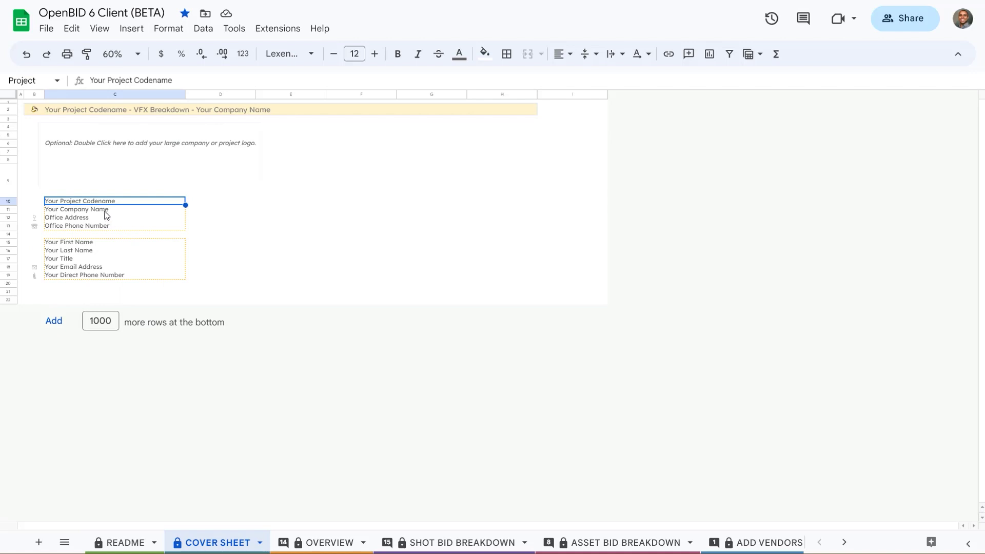
pyautogui.moveTo(106, 215); pyautogui.dragTo(108, 227)
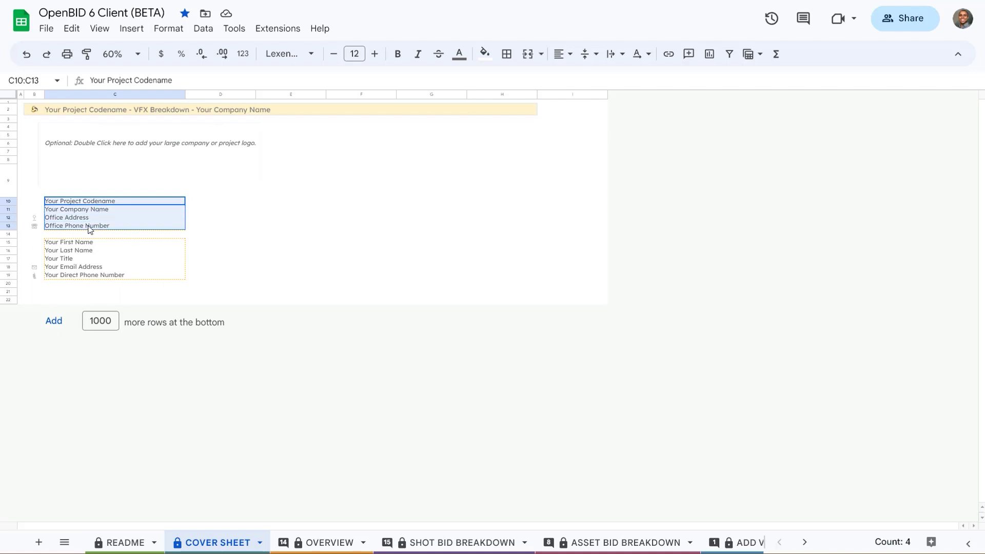
# Examine the ep101 row on the OVERVIEW sheet, going from the project name across to the link to bid material.
pyautogui.click(325, 544)
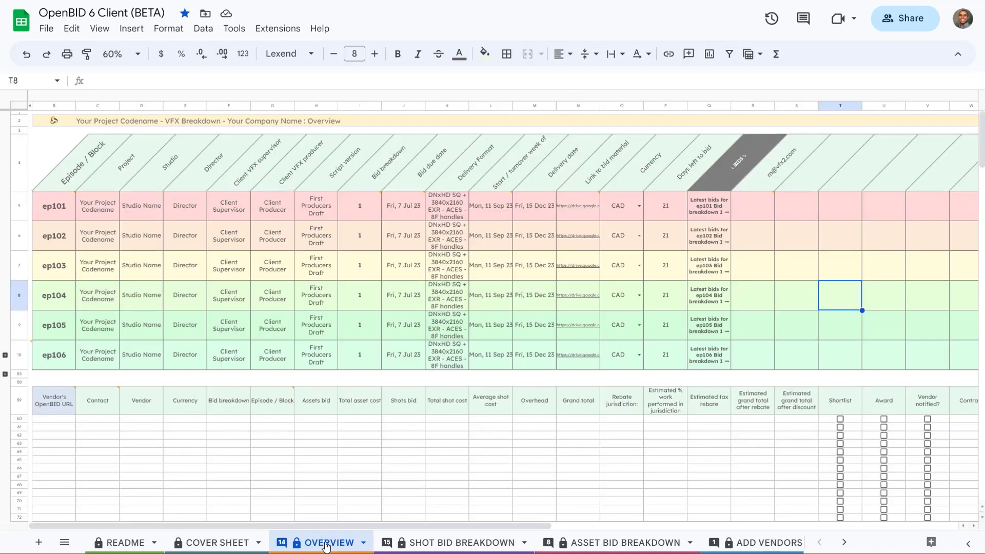
pyautogui.click(107, 216)
pyautogui.press('Right')
pyautogui.press('Right')
pyautogui.press('Right')
pyautogui.press('Right')
pyautogui.press('Right')
pyautogui.press('Right')
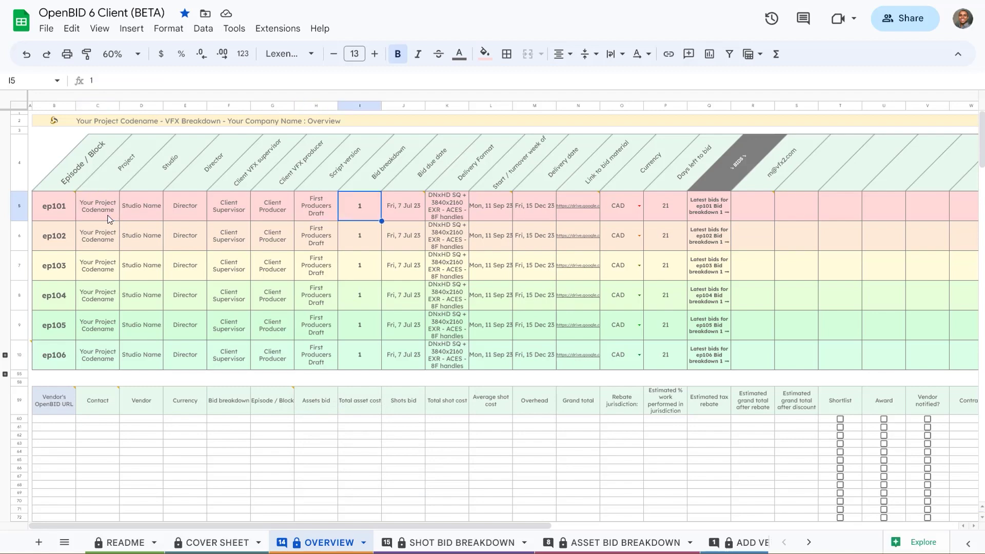
pyautogui.press('Right')
pyautogui.press('Right')
pyautogui.press('Right')
pyautogui.press('Right')
pyautogui.press('Right')
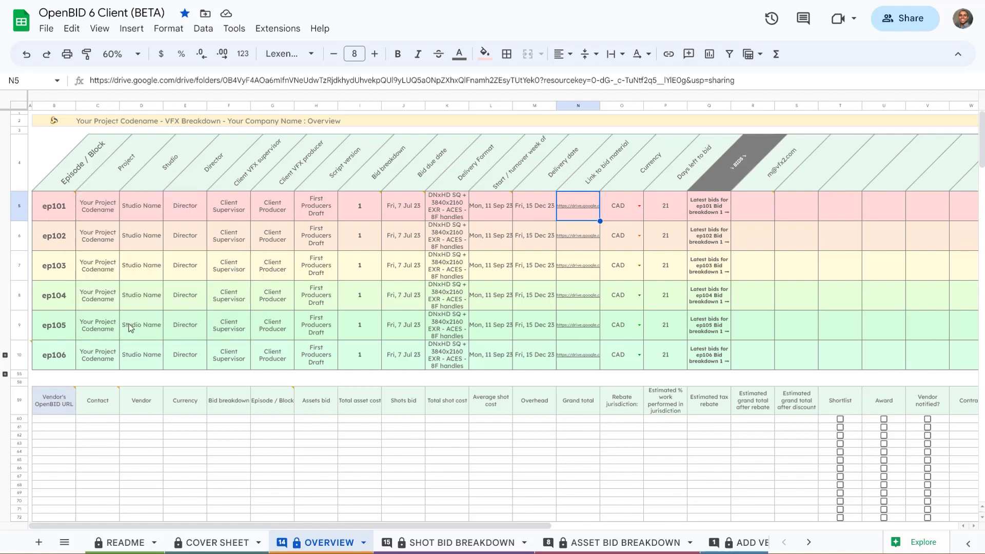
# Replace the REPLACEME_GET_EPISODES formula results in B5:B10 with plain values by copying the range and pasting values only.
pyautogui.click(60, 212)
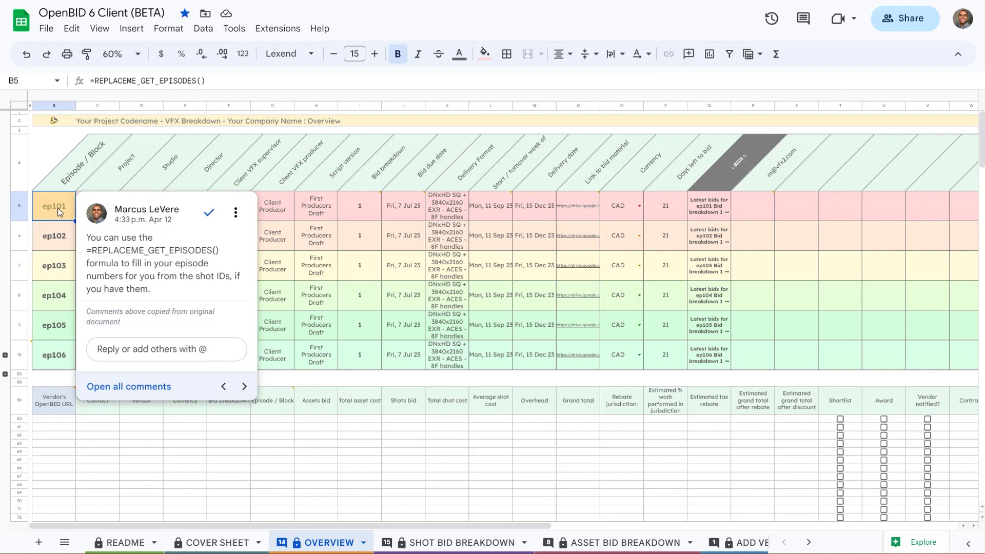
pyautogui.moveTo(60, 212); pyautogui.dragTo(69, 360)
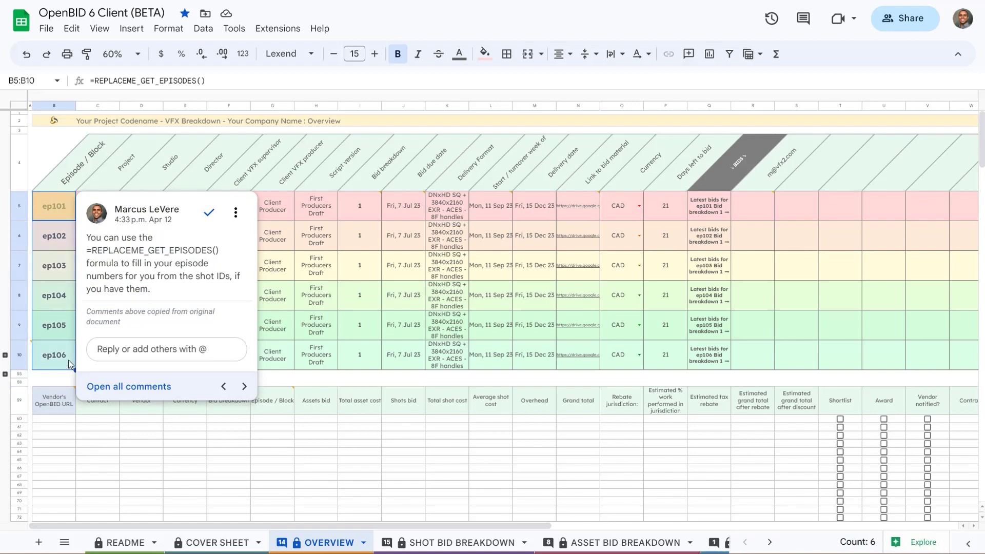
pyautogui.hotkey('ctrl', 'c')
pyautogui.hotkey('ctrl', 'shift', 'v')
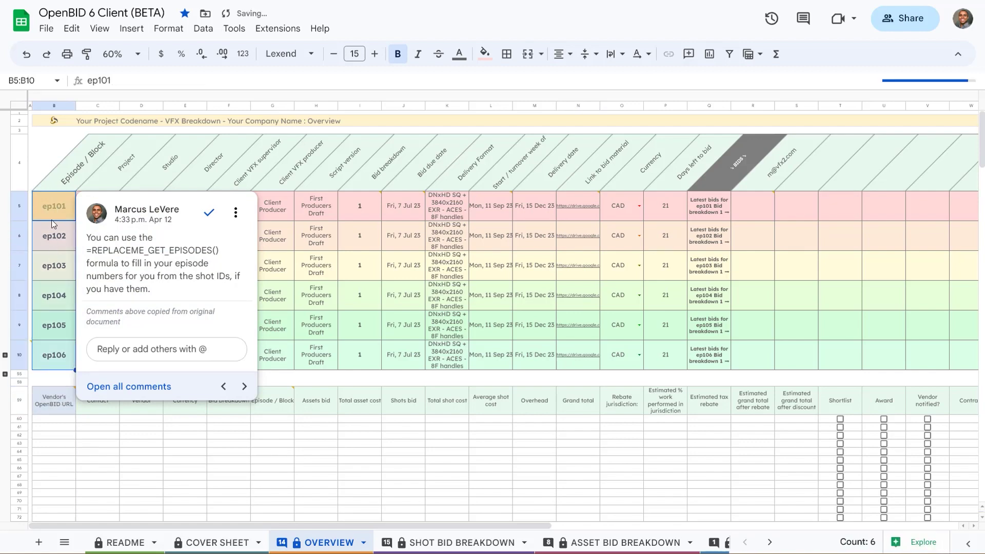
pyautogui.click(53, 221)
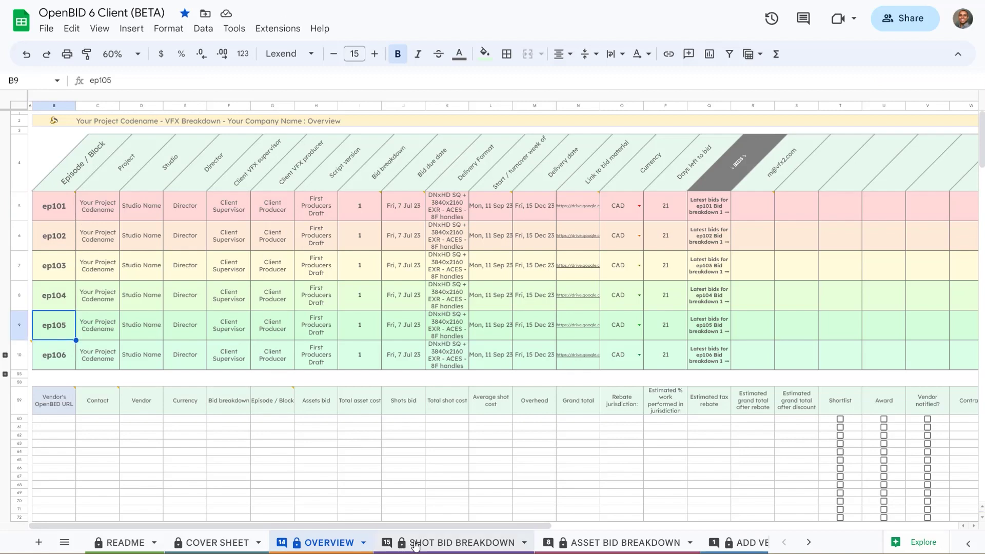
# Clear the sample shot data on the SHOT BID BREAKDOWN sheet and undo the clearing.
pyautogui.click(448, 543)
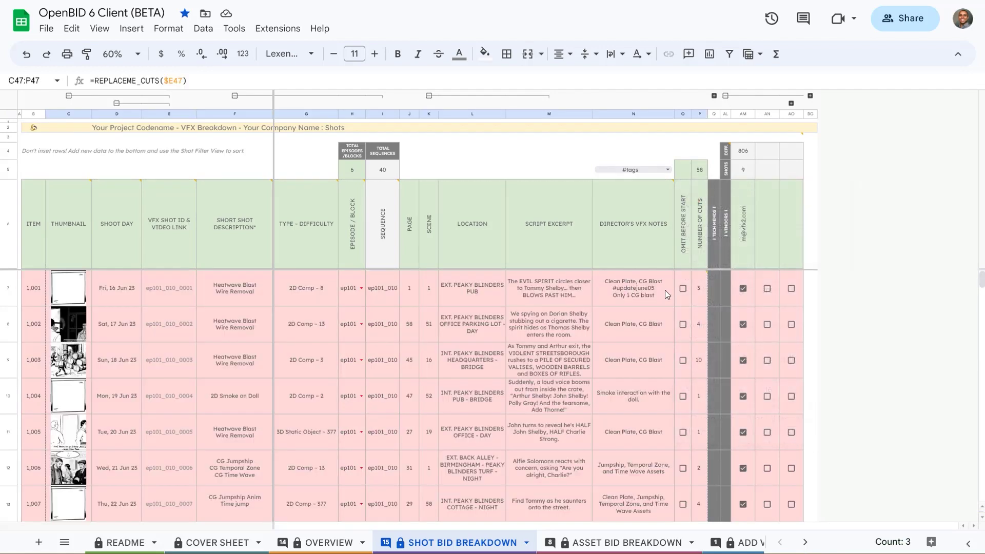
pyautogui.moveTo(672, 290); pyautogui.dragTo(672, 291)
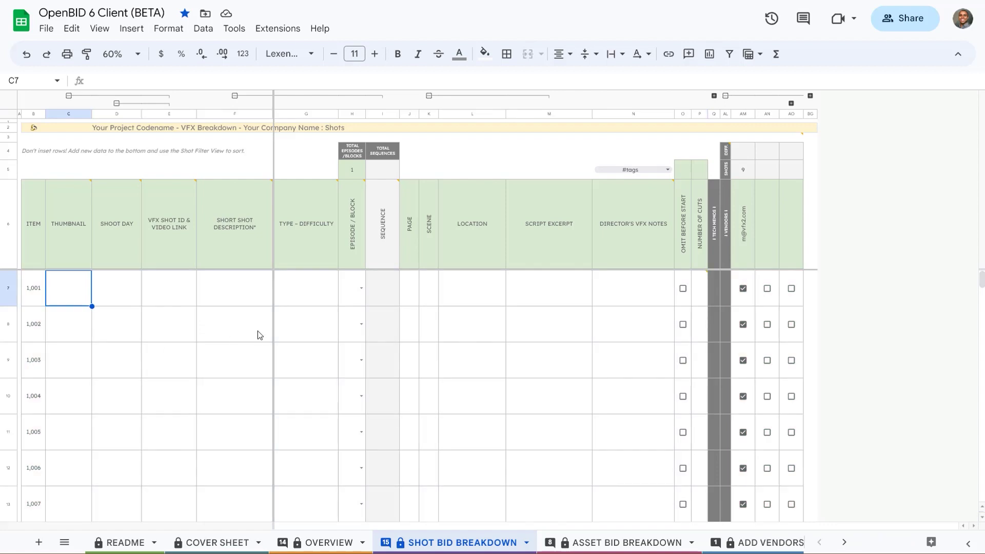
pyautogui.scroll(-4, 138, 317)
pyautogui.scroll(3, 139, 320)
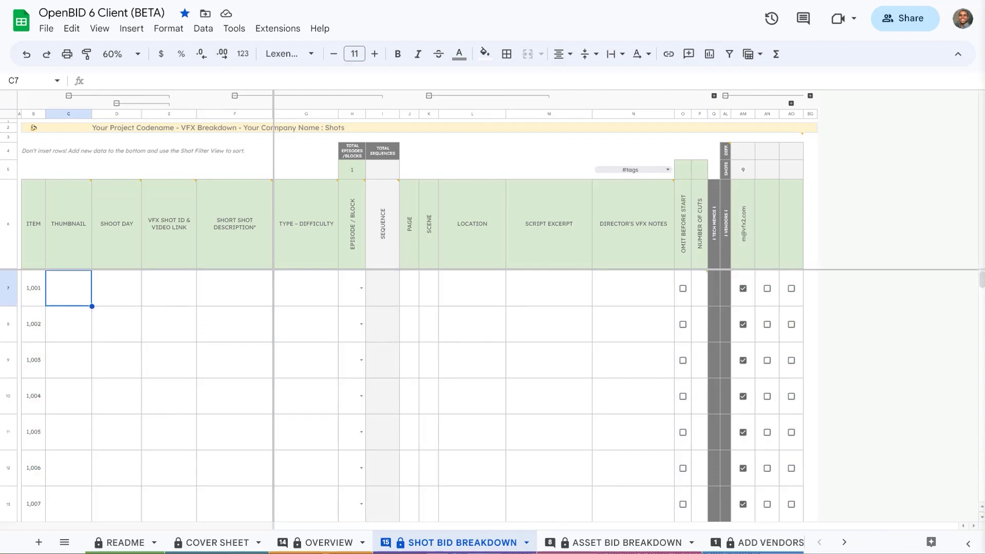
pyautogui.hotkey('ctrl', 'z')
# Set the Type ~ Difficulty of shot item 1,001 to 3D Graphics ~ 2.
pyautogui.click(126, 292)
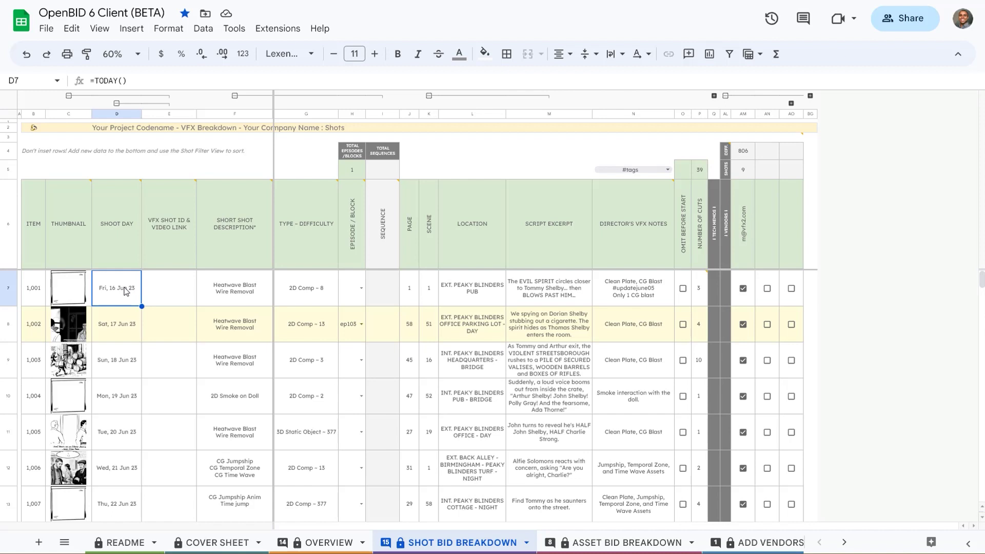
pyautogui.press('Right')
pyautogui.press('Right')
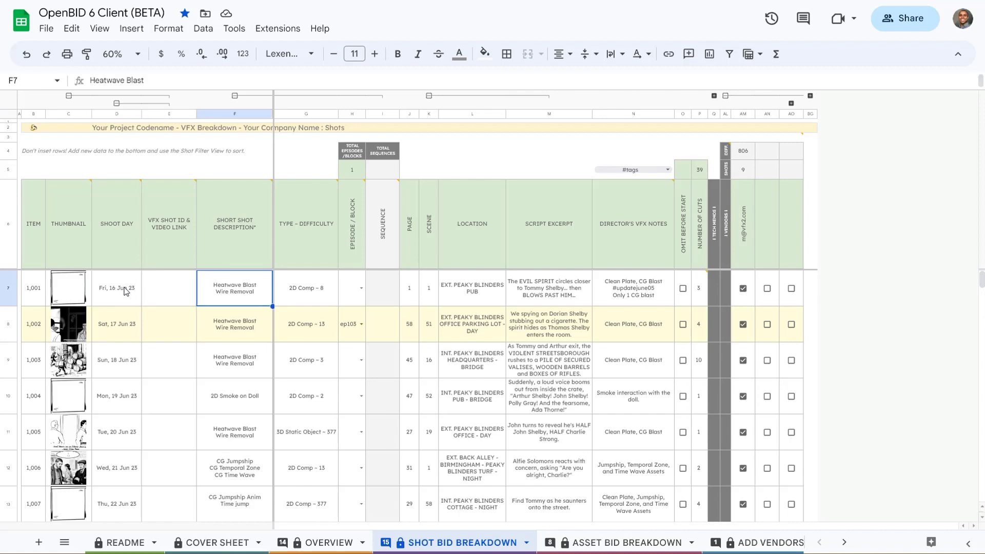
pyautogui.press('Right')
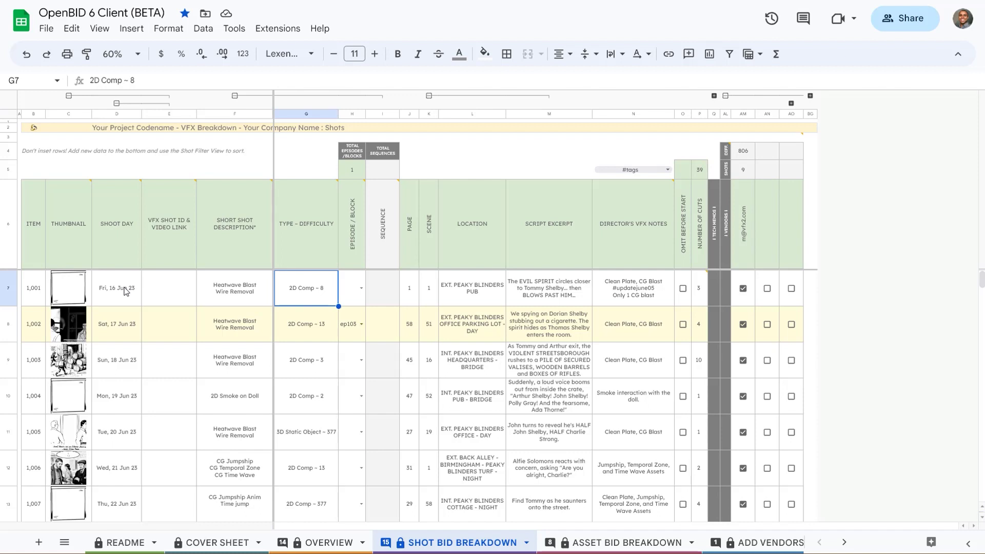
pyautogui.write('3d')
pyautogui.press('Up')
pyautogui.press('Up')
pyautogui.press('Up')
pyautogui.press('Up')
pyautogui.press('Up')
pyautogui.press('Up')
pyautogui.press('Up')
pyautogui.press('Up')
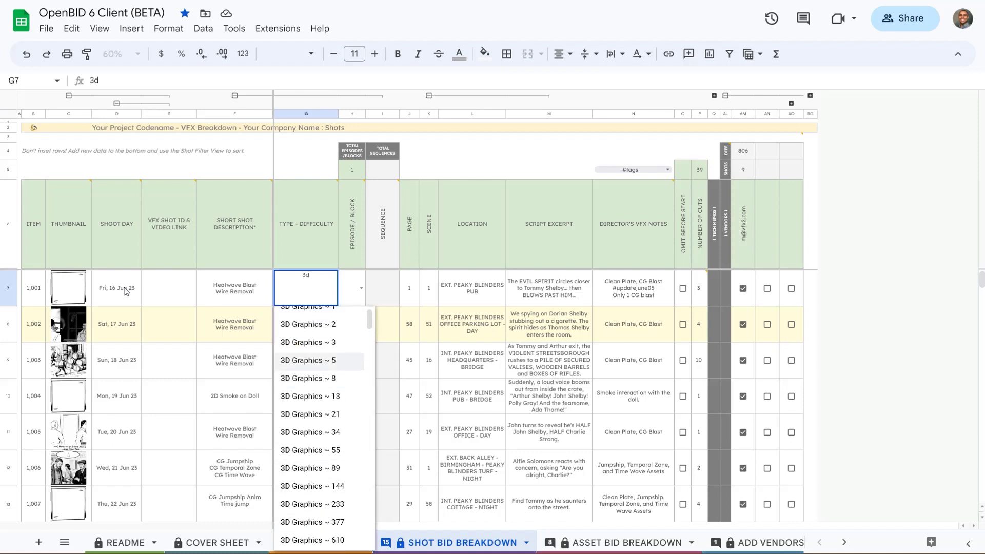
pyautogui.press('Up')
pyautogui.press('Up')
pyautogui.press('Up')
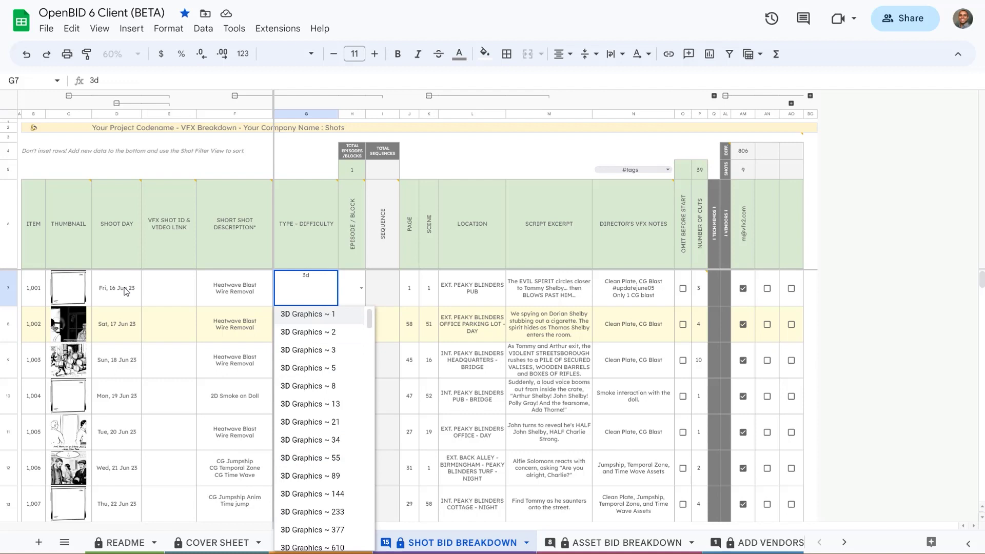
pyautogui.press('Down')
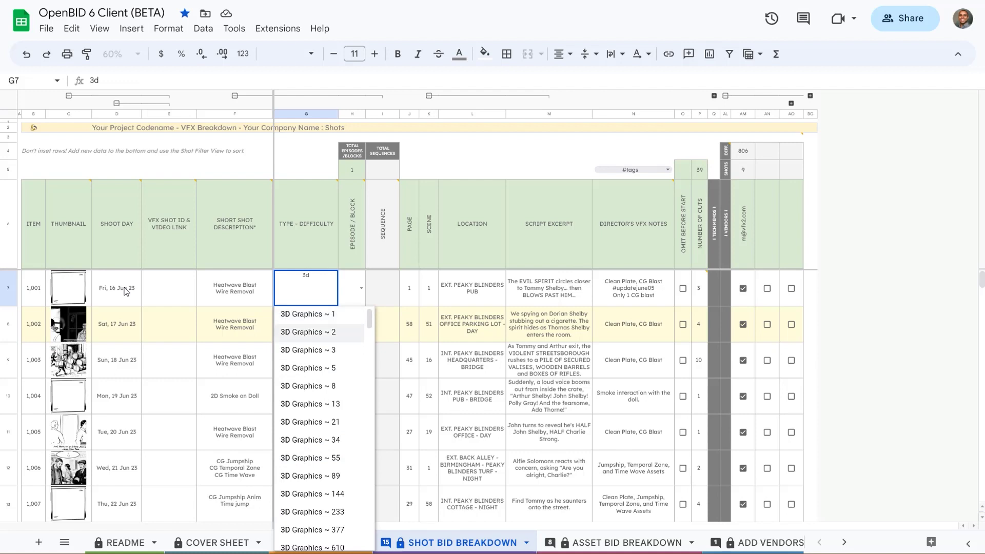
pyautogui.press('Return')
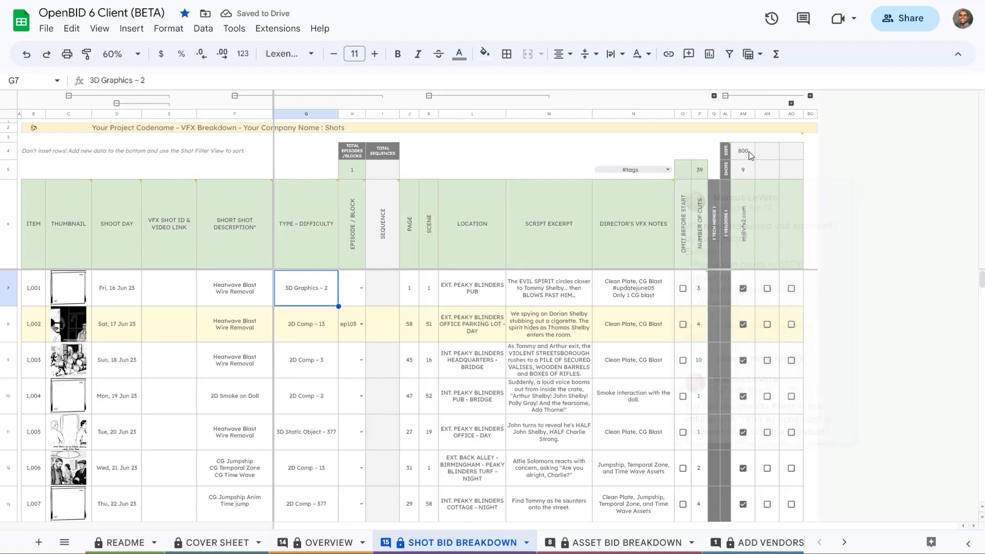
# Inspect the first vendor's total shot difficulty formula in AM4 and the vendor's contact heading.
pyautogui.click(748, 154)
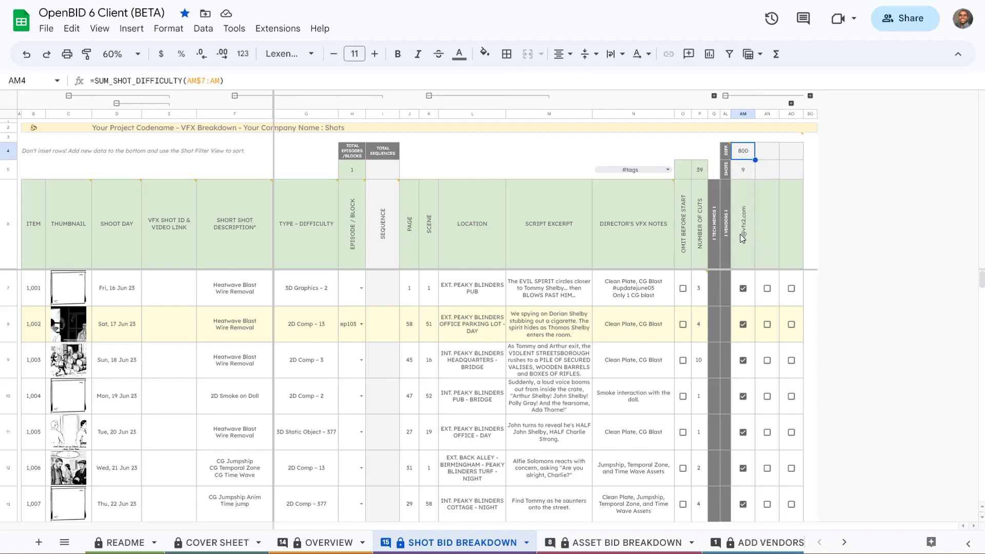
pyautogui.moveTo(743, 237)
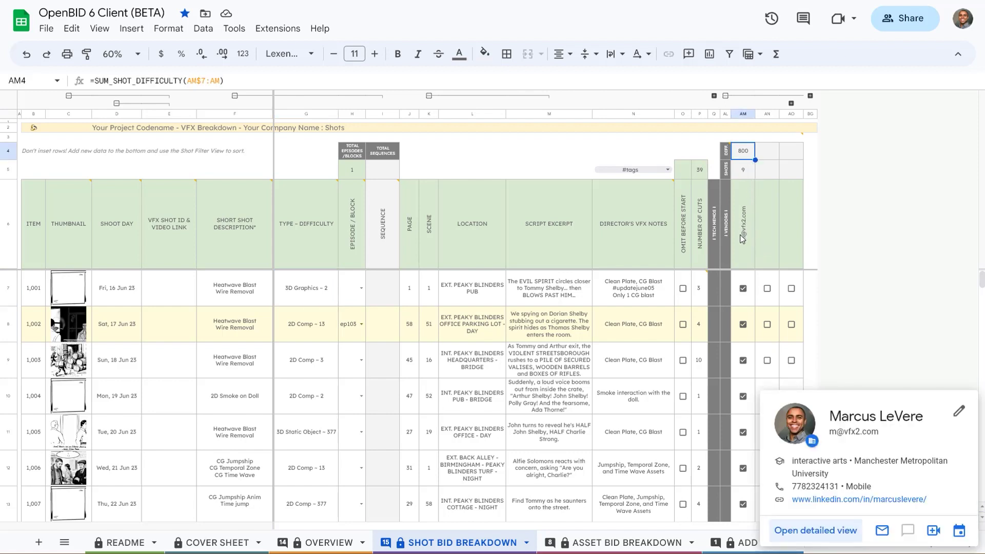
# Set the Episode / Block of shot items 1,001 and 1,003 to ep101.
pyautogui.click(362, 289)
pyautogui.click(355, 315)
pyautogui.click(361, 359)
pyautogui.click(355, 387)
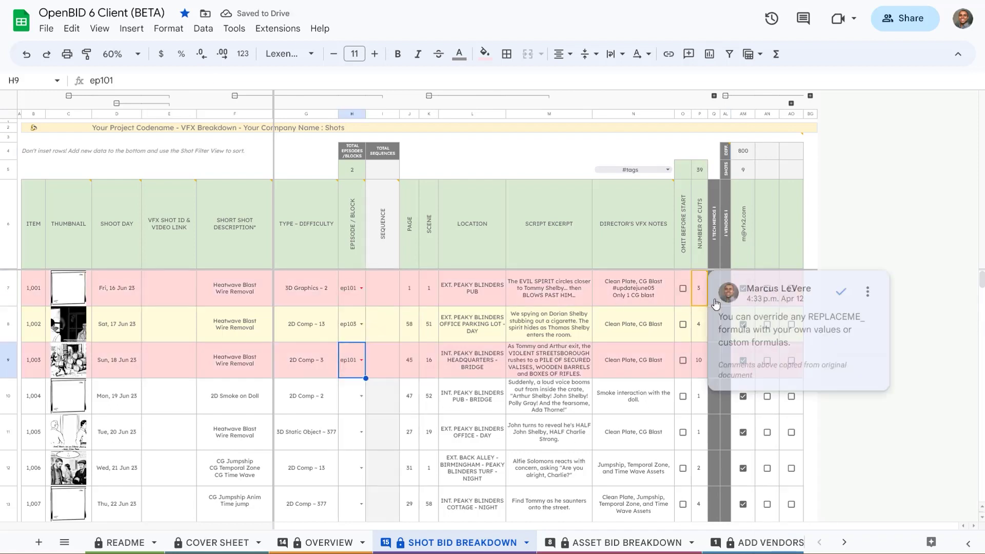
# Override the Number of Cuts for shot item 1,001 with 2.
pyautogui.click(701, 293)
pyautogui.write('2')
pyautogui.press('Return')
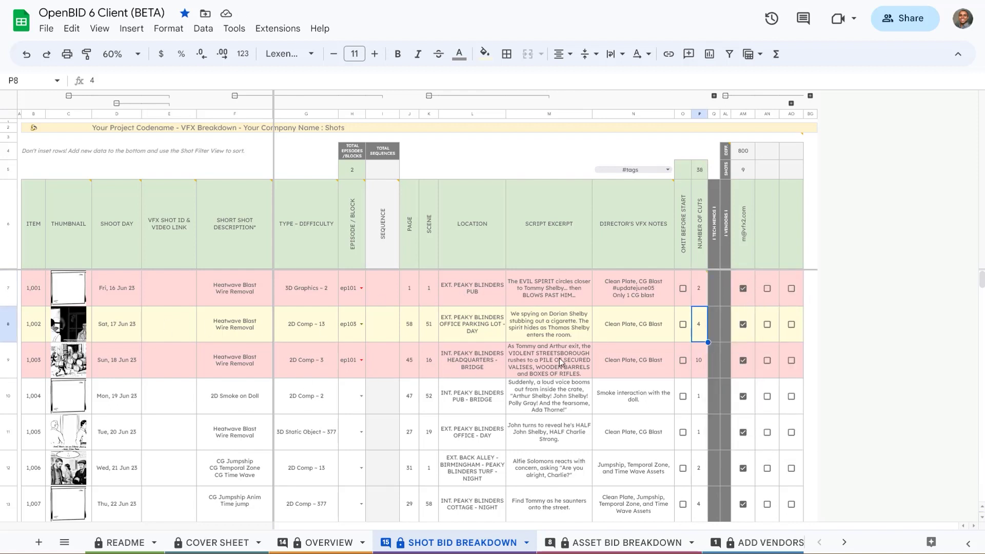
# Examine the first asset's description, type and difficulty, full name formula and episode options on the ASSET BID BREAKDOWN sheet.
pyautogui.click(615, 542)
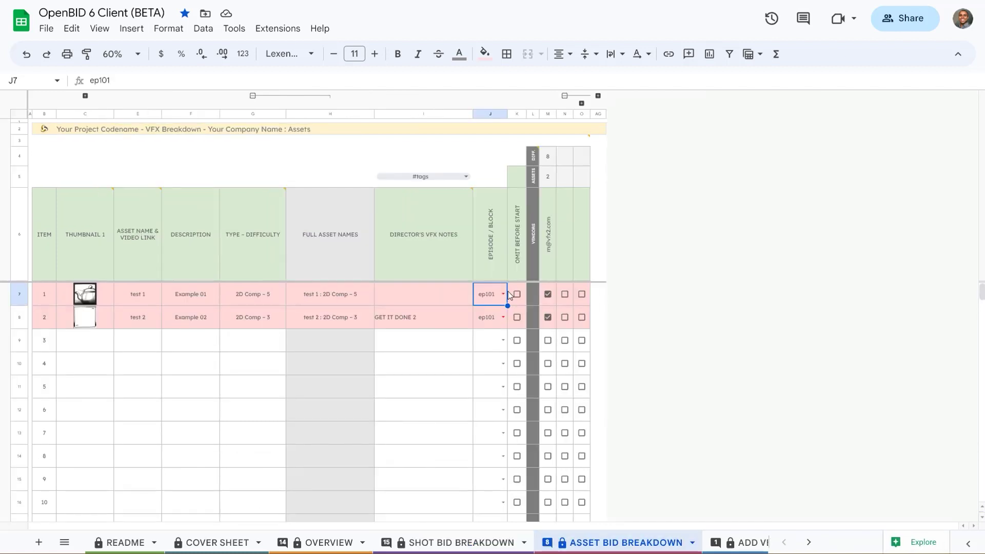
pyautogui.click(177, 301)
pyautogui.click(251, 297)
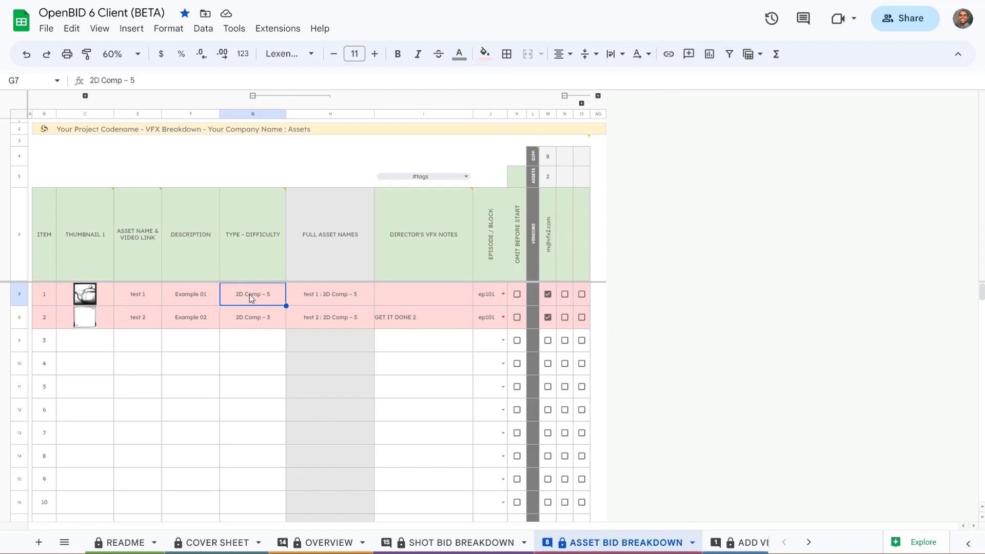
pyautogui.click(350, 297)
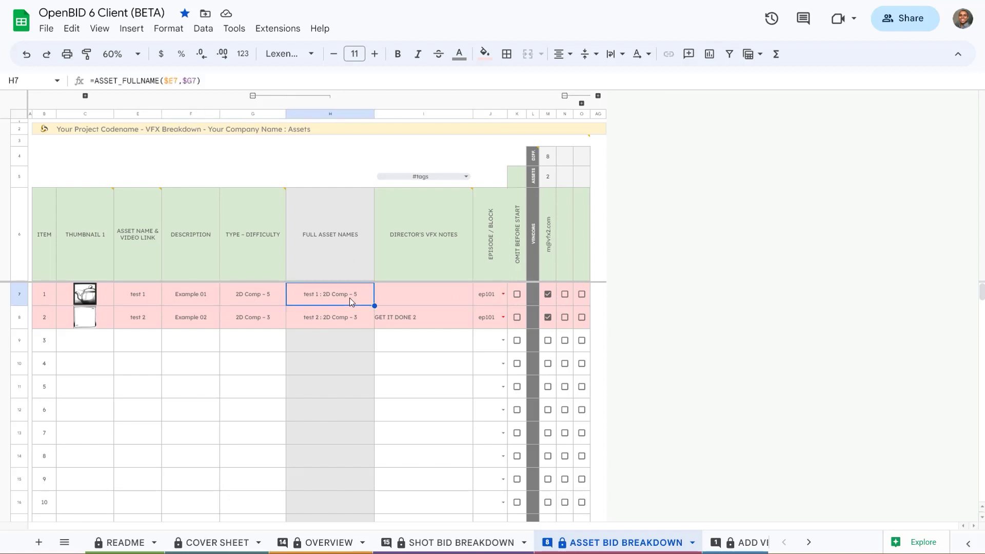
pyautogui.click(503, 294)
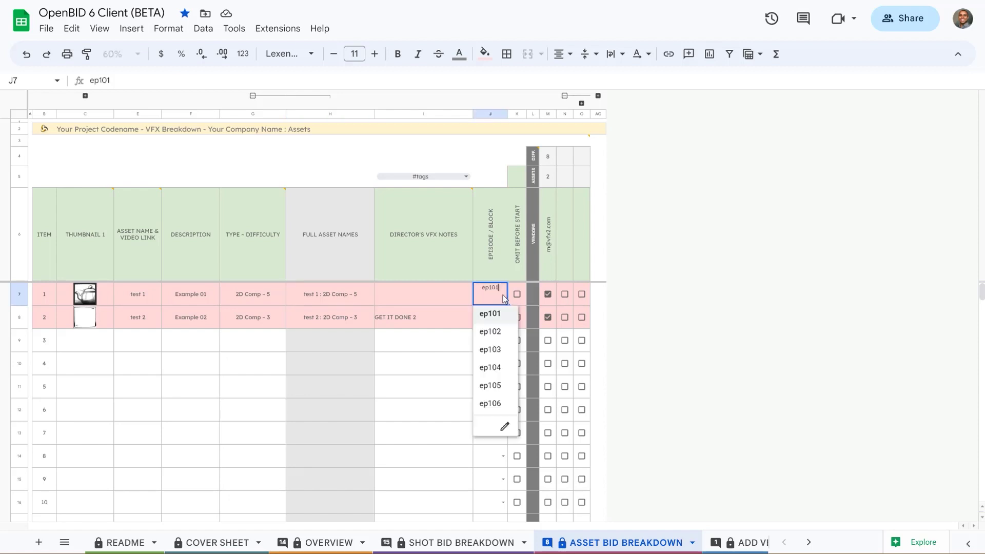
pyautogui.click(450, 358)
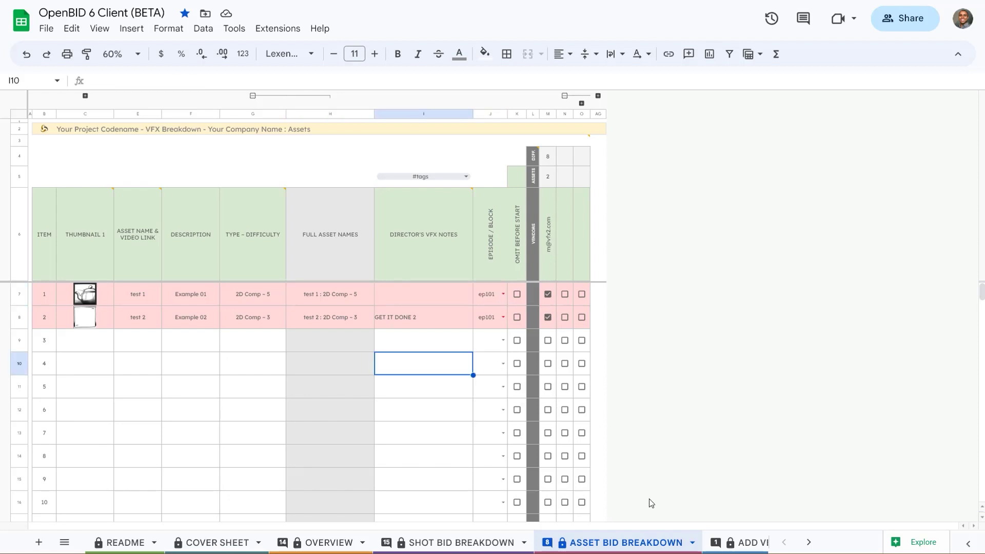
# Examine the empty vendor email rows G8:G26 on the ADD VENDORS sheet.
pyautogui.scroll(-2, 633, 543)
pyautogui.click(634, 543)
pyautogui.moveTo(217, 163); pyautogui.dragTo(218, 309)
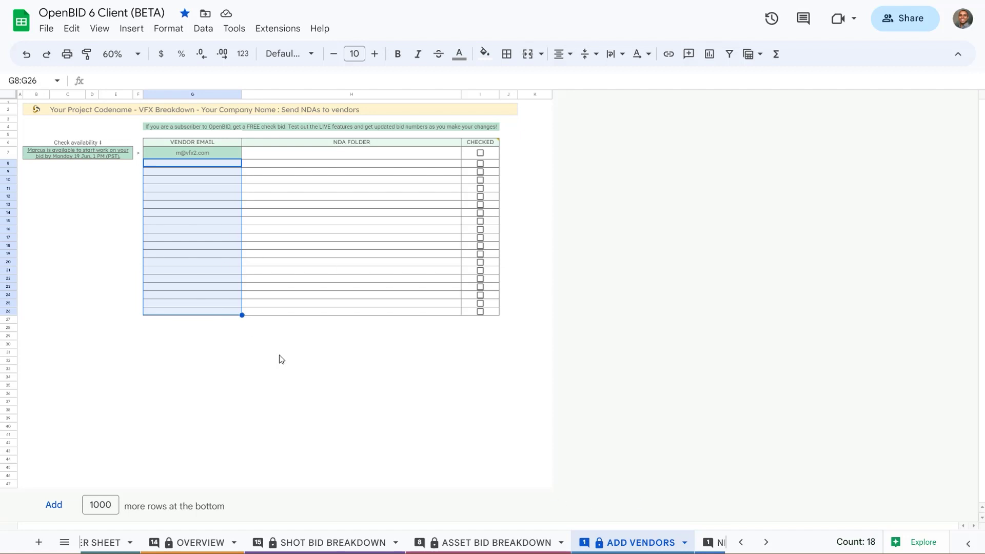
# Review the agreement text on the NDA TEMPLATE sheet, including the disclosing party information and the definition of confidential information.
pyautogui.click(715, 543)
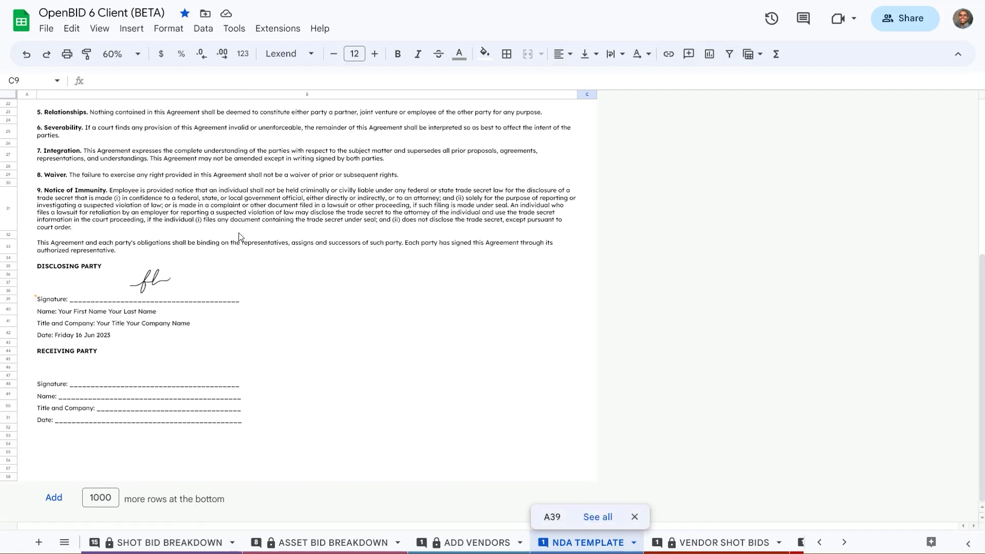
pyautogui.scroll(5, 239, 233)
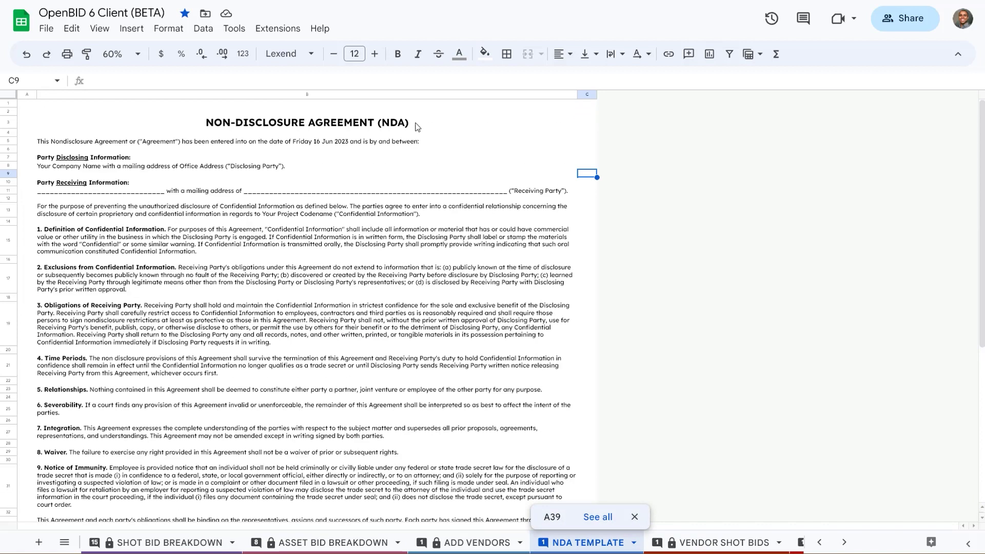
pyautogui.moveTo(414, 125); pyautogui.dragTo(407, 494)
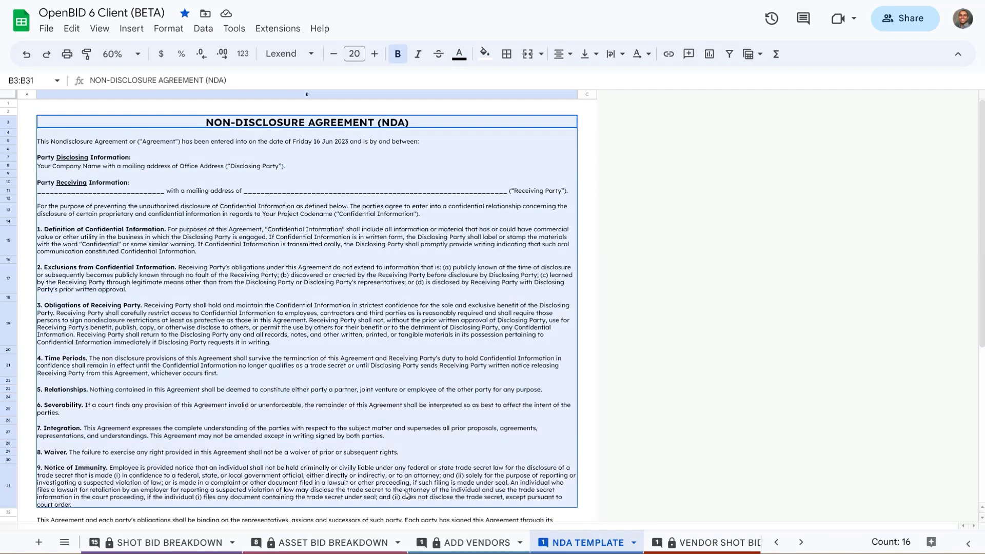
pyautogui.scroll(-2, 406, 494)
pyautogui.scroll(2, 406, 494)
pyautogui.click(79, 171)
pyautogui.click(132, 249)
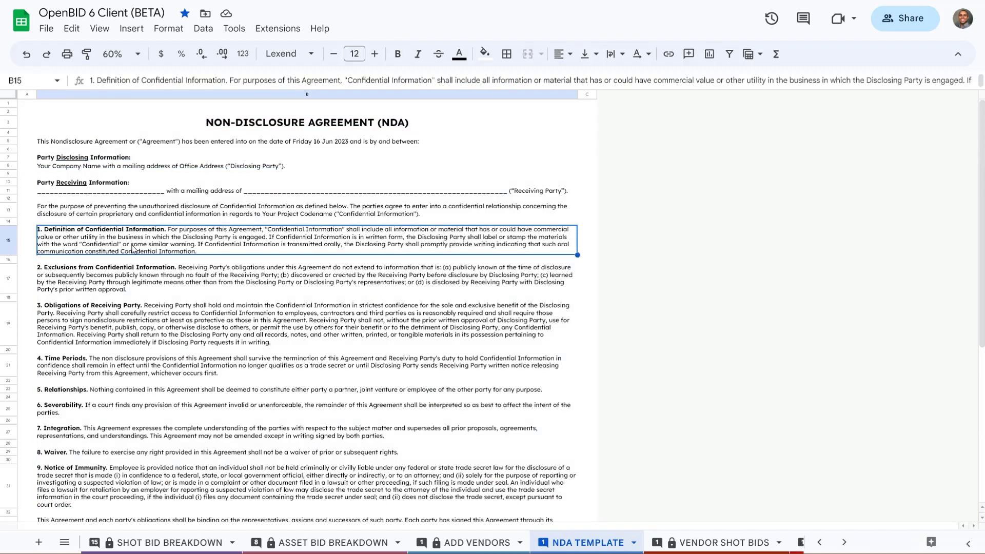
# Examine the disclosing party's signature block and the options for its signature image.
pyautogui.scroll(-5, 133, 249)
pyautogui.click(141, 273)
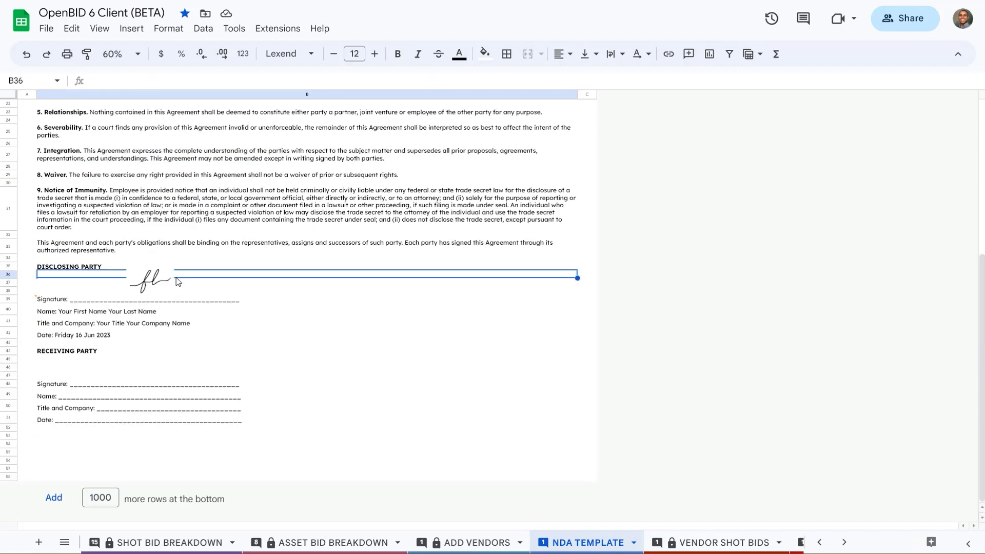
pyautogui.click(165, 273)
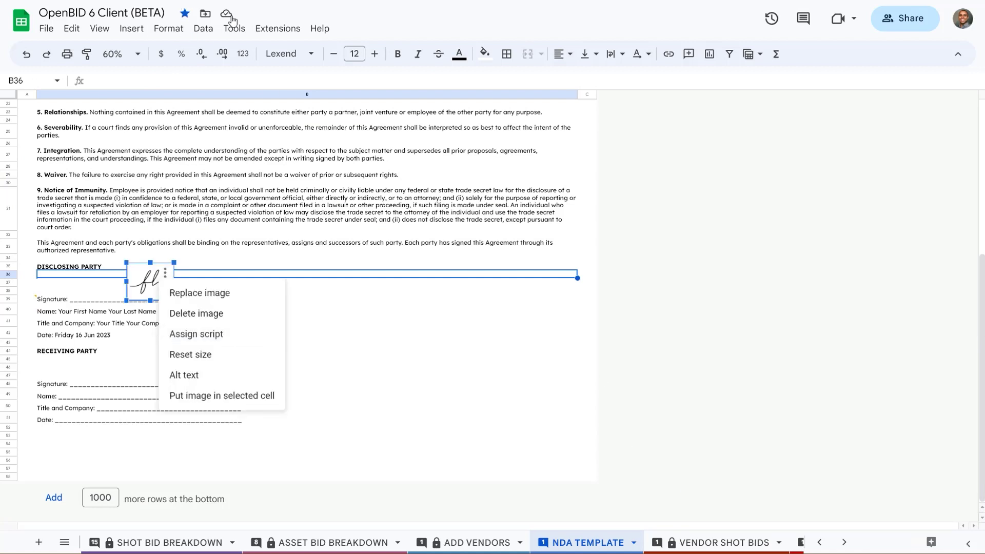
# Send the NDA to the listed vendor with the OpenBID Toolkit and close the Send NDAs dialog.
pyautogui.click(270, 29)
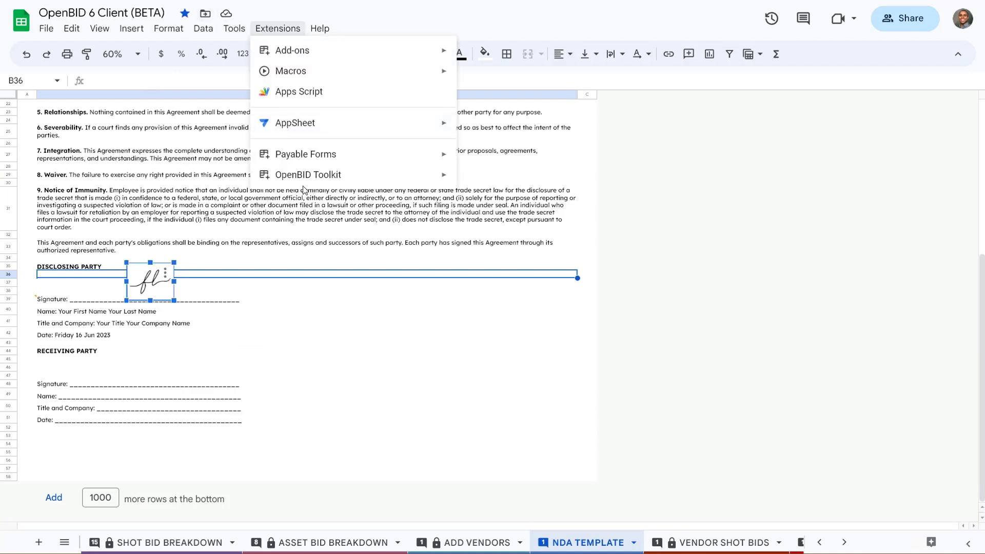
pyautogui.moveTo(325, 176)
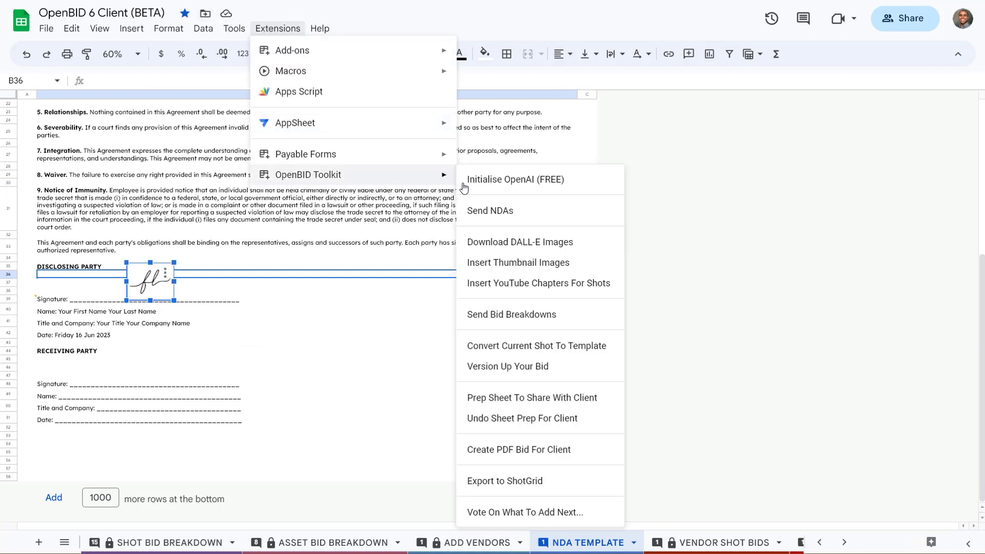
pyautogui.click(502, 210)
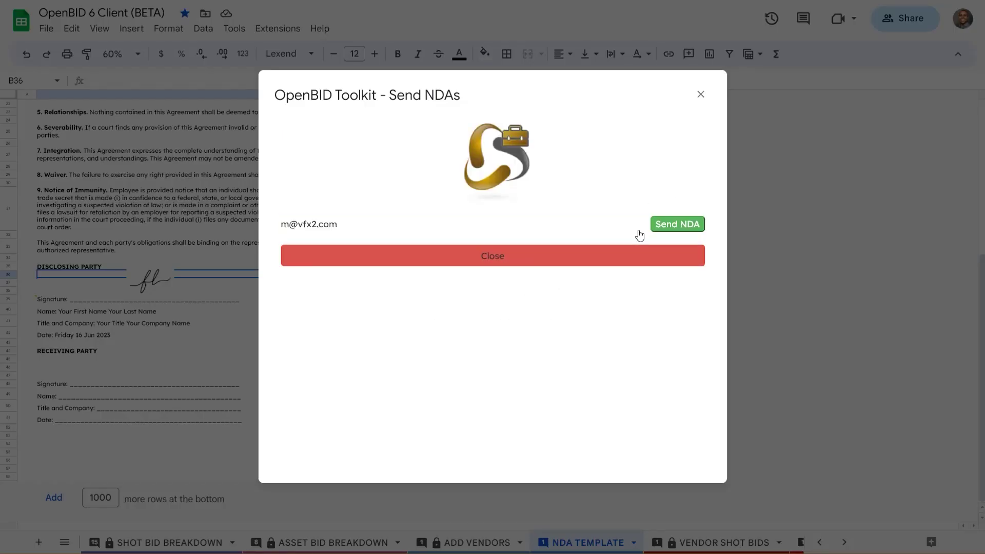
pyautogui.click(669, 228)
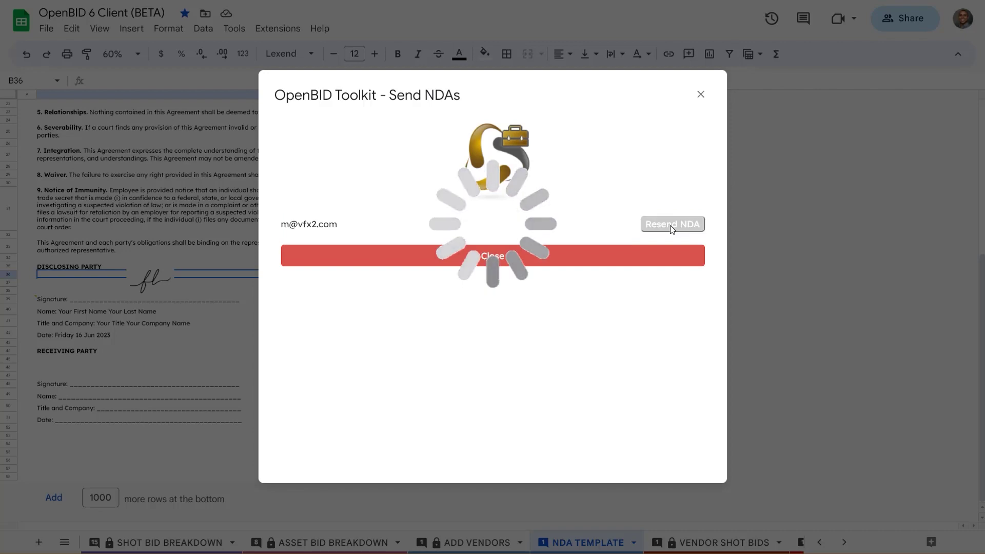
pyautogui.click(558, 263)
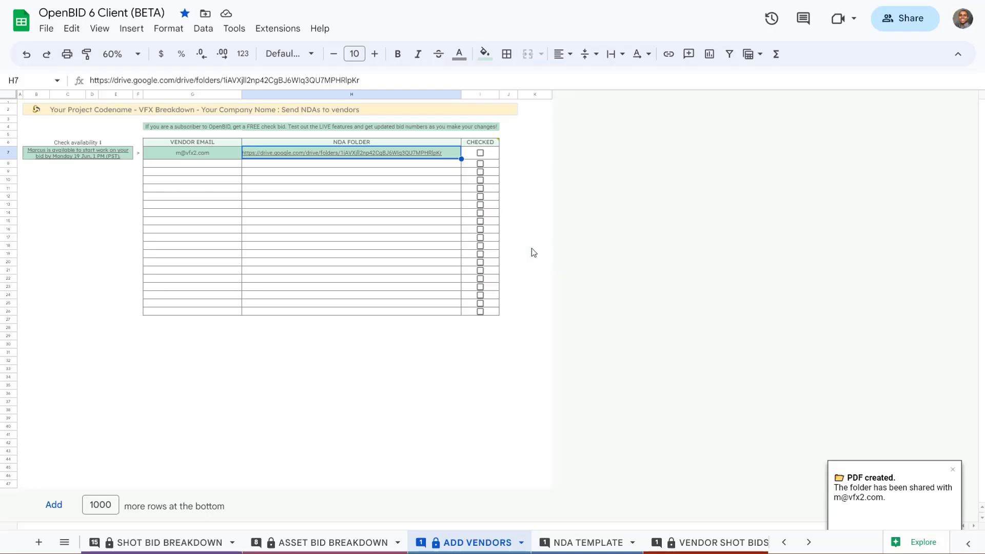
# Open the vendor's linked NDA folder in Google Drive and preview the NDA PDF down to its signature blocks.
pyautogui.moveTo(370, 153)
pyautogui.click(379, 173)
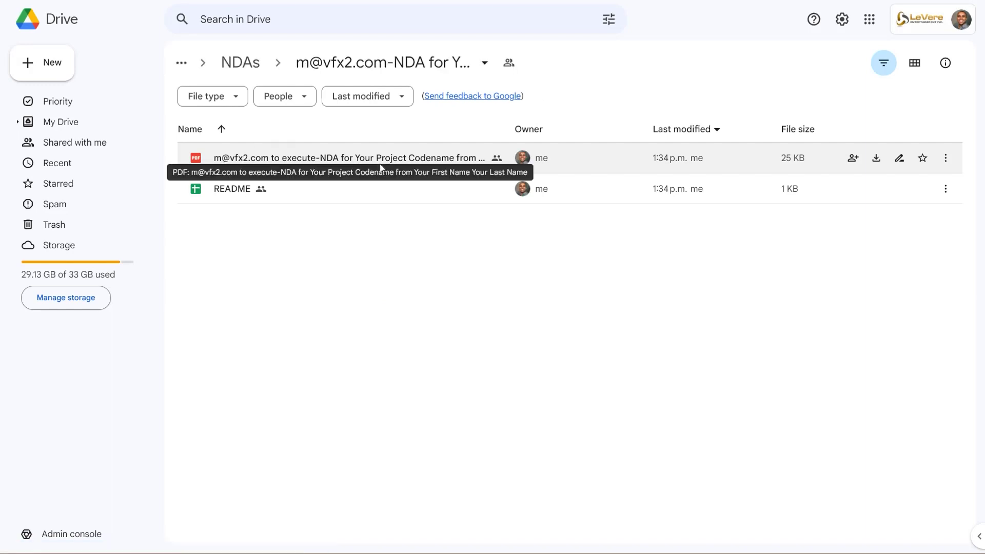
pyautogui.doubleClick(264, 161)
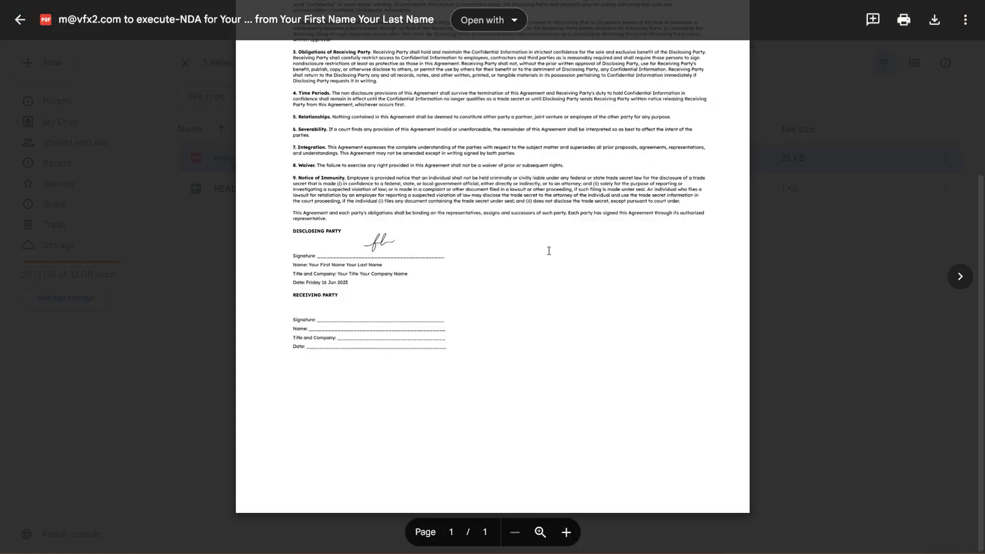
pyautogui.click(809, 189)
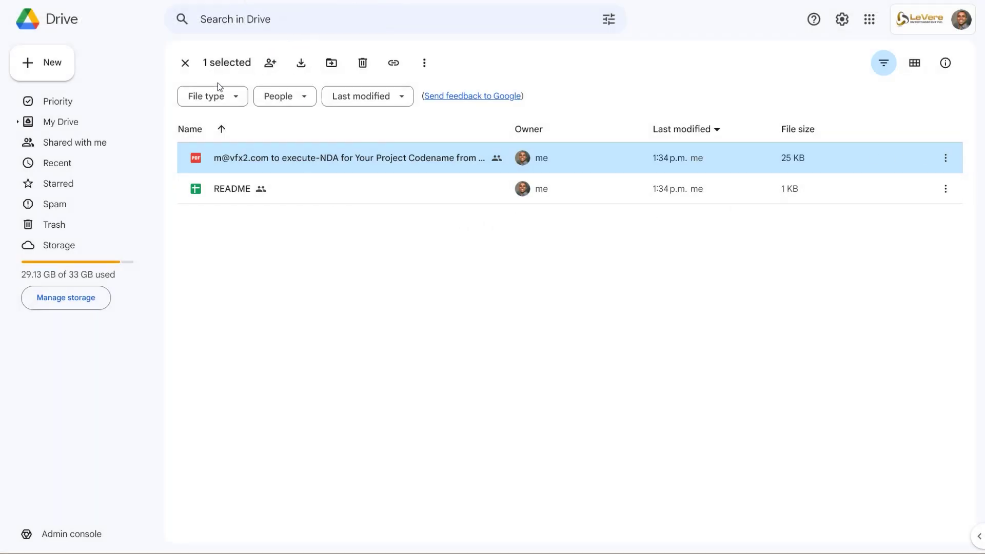
# Deselect the PDF, inspect the NDA folder's parent path in Drive, and return to the ADD VENDORS sheet.
pyautogui.click(185, 64)
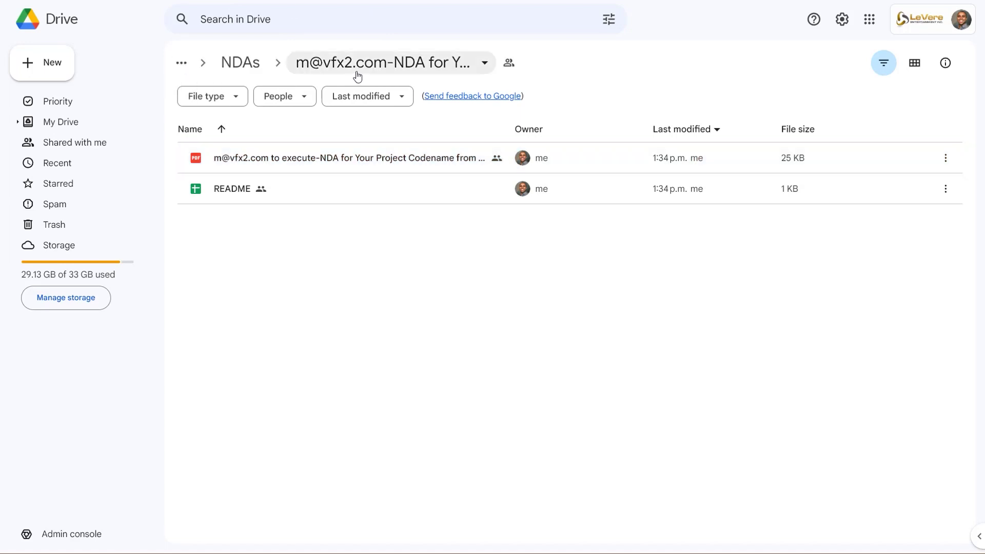
pyautogui.click(185, 66)
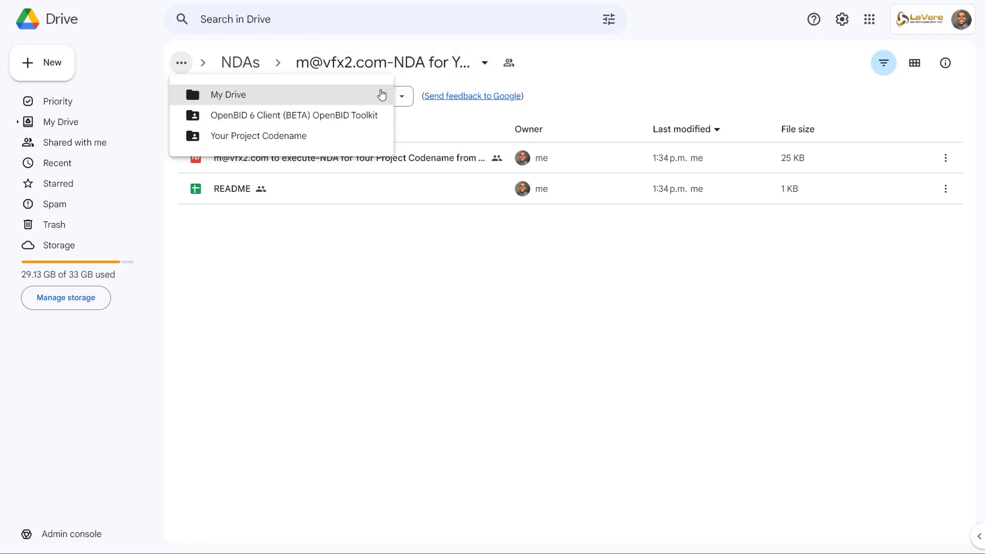
pyautogui.click(432, 239)
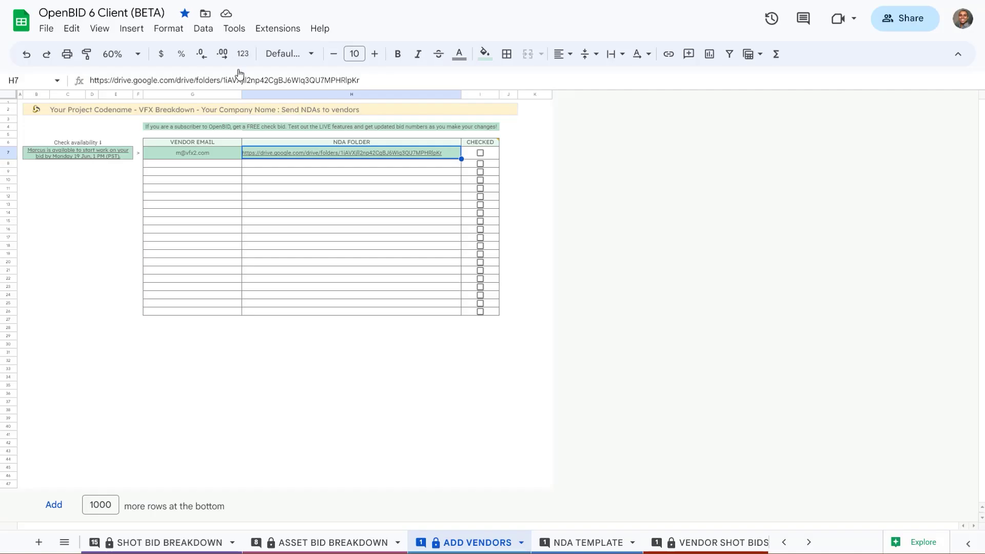
# Mark the first vendor as checked and send them the ep101 bid breakdown with the OpenBID Toolkit.
pyautogui.click(480, 154)
pyautogui.click(271, 34)
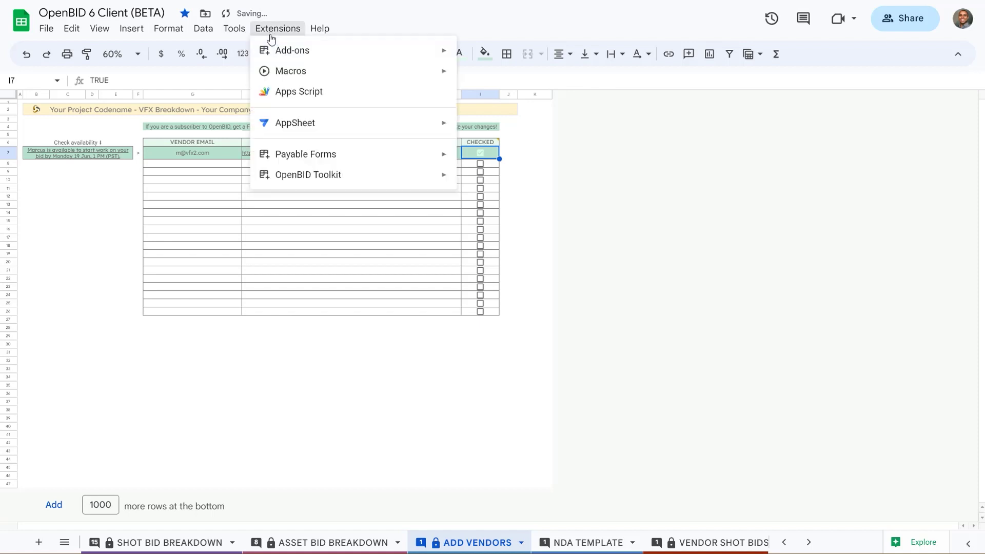
pyautogui.moveTo(308, 175)
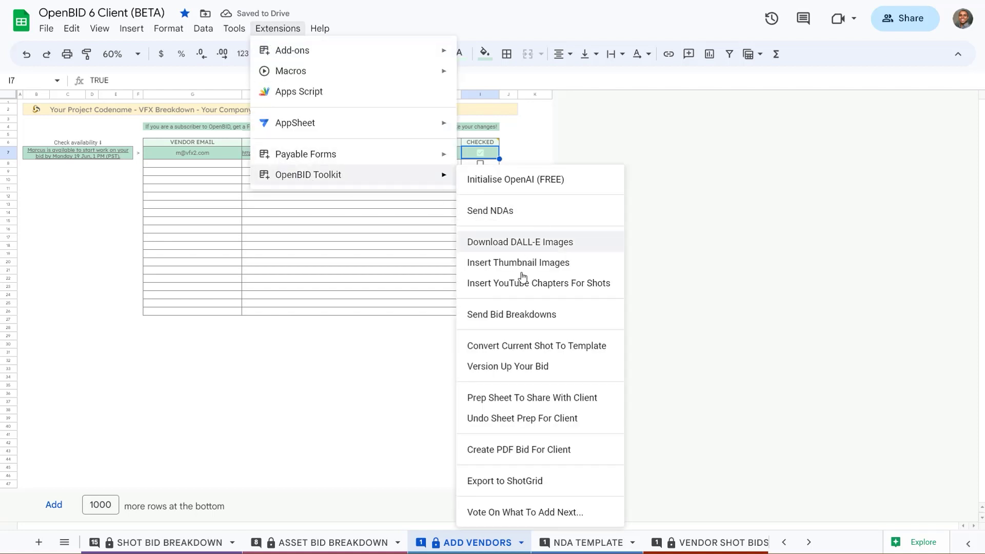
pyautogui.click(518, 315)
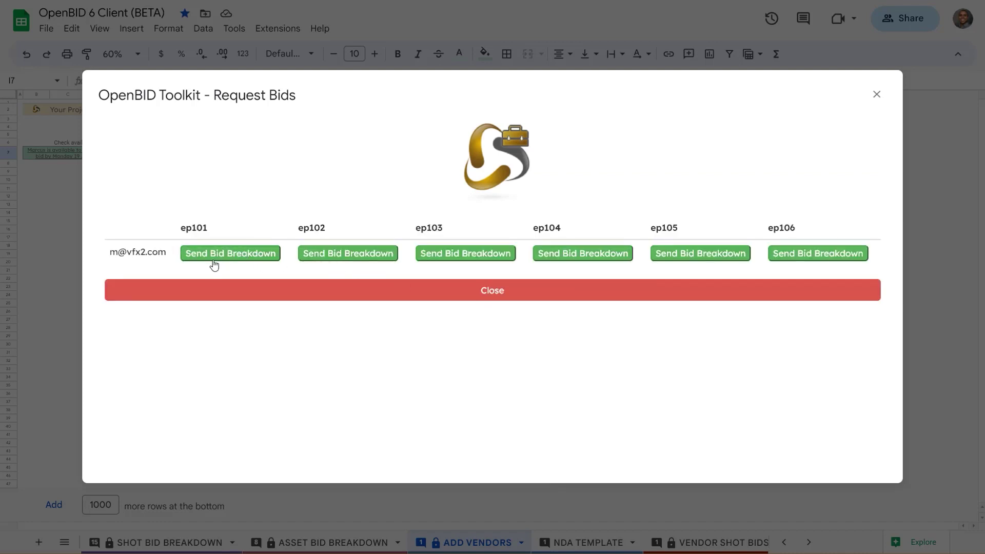
pyautogui.click(243, 256)
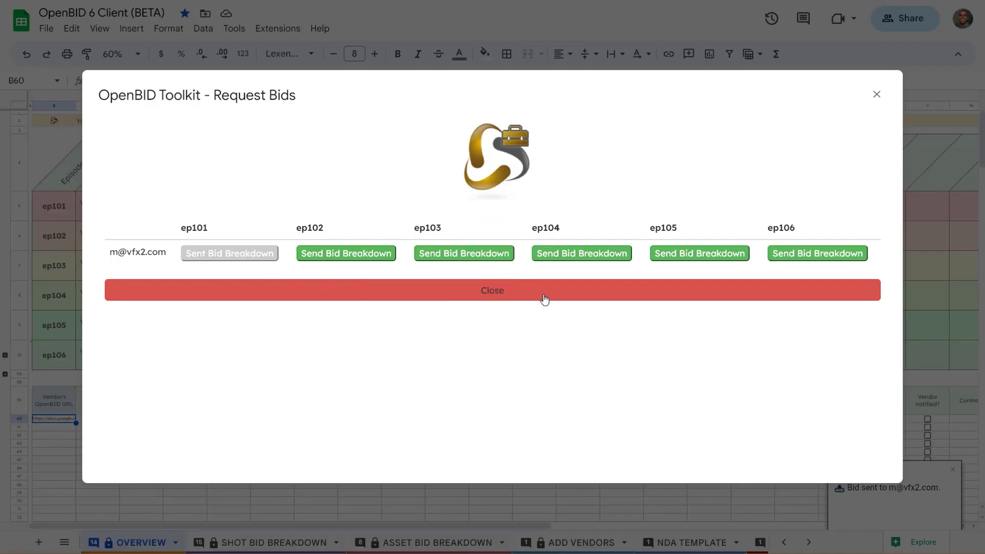
pyautogui.click(545, 299)
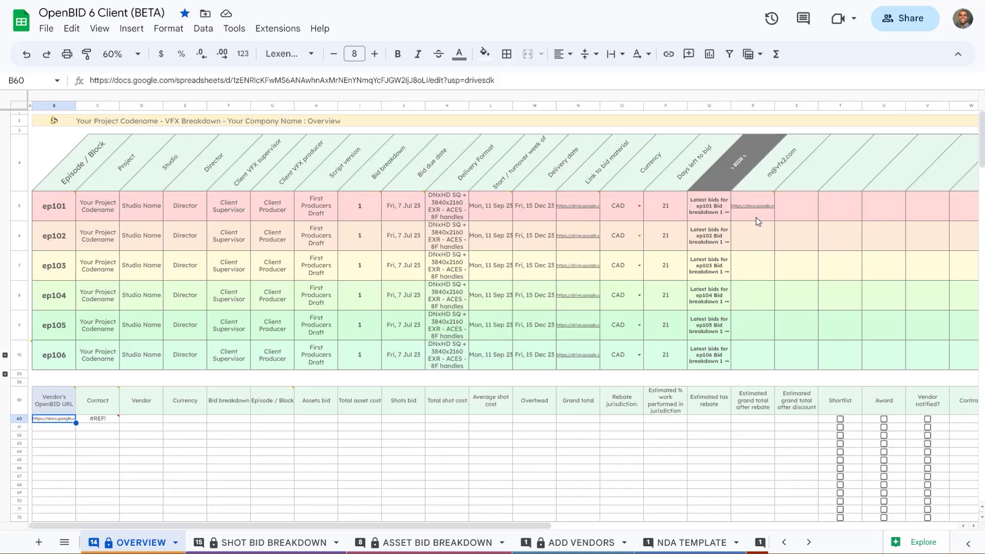
# Inspect the vendor's ep101 bid link and the ep101 bid breakdown number with its comment on the OVERVIEW sheet.
pyautogui.moveTo(760, 214)
pyautogui.click(842, 282)
pyautogui.click(622, 427)
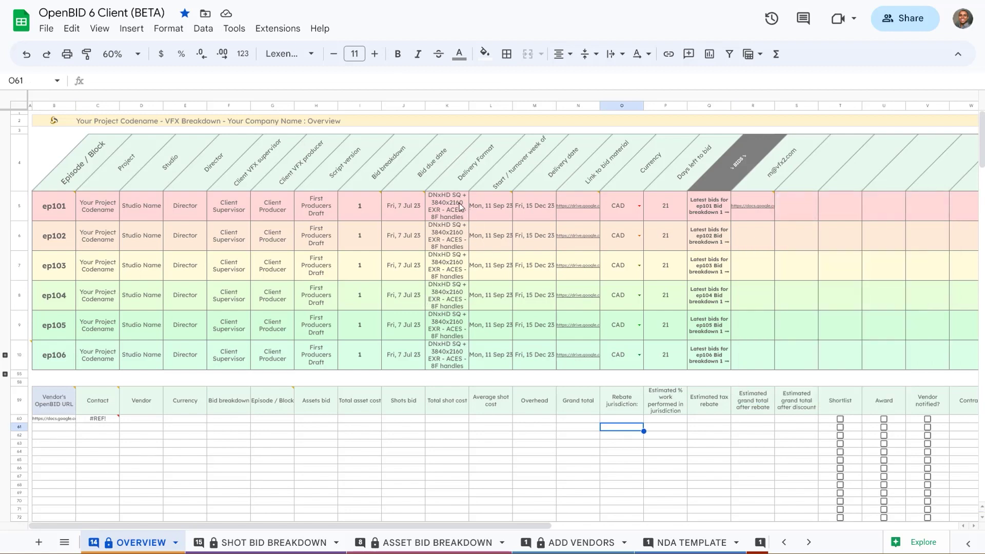
pyautogui.click(360, 215)
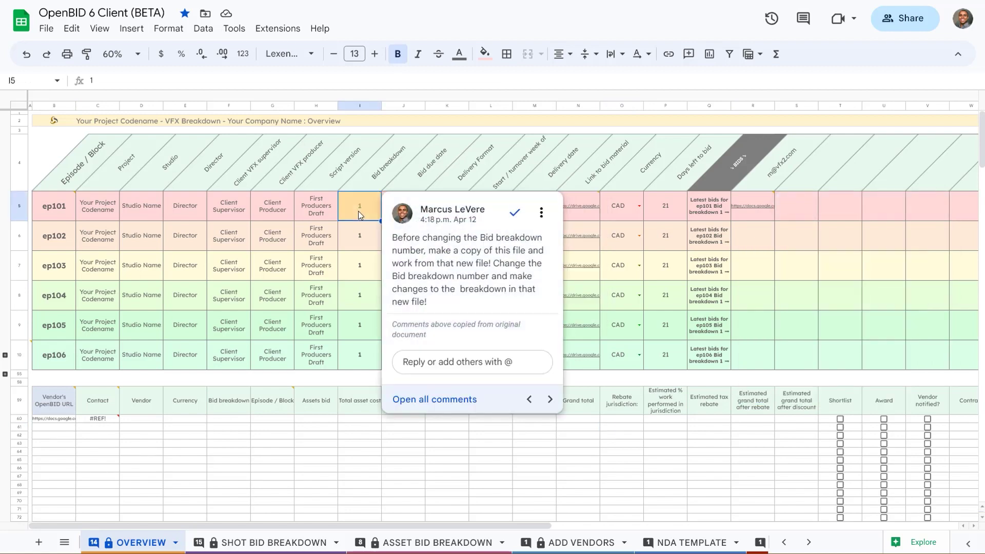
# Connect C60 to the vendor spreadsheet linked in B60 so the vendor's bid summary imports.
pyautogui.click(59, 424)
pyautogui.click(226, 463)
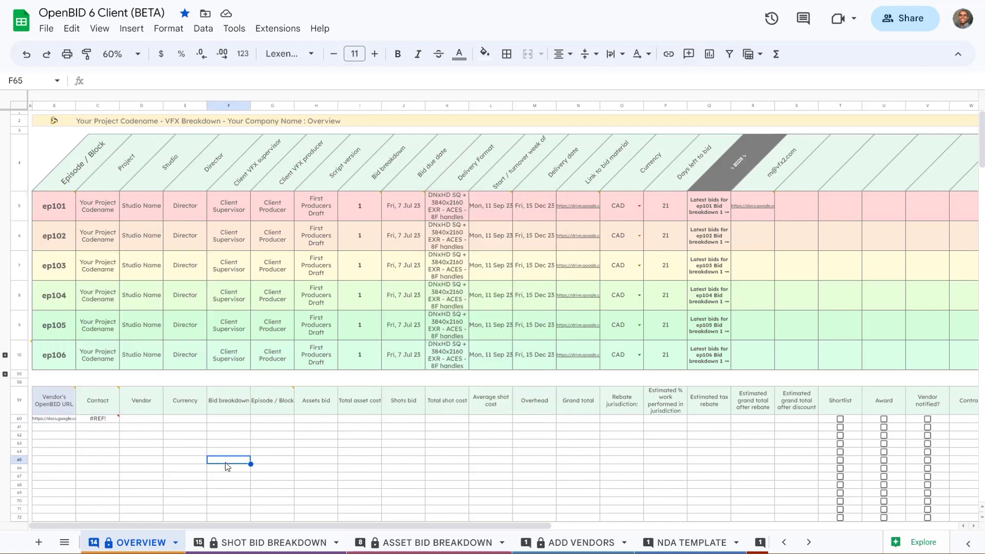
pyautogui.click(100, 419)
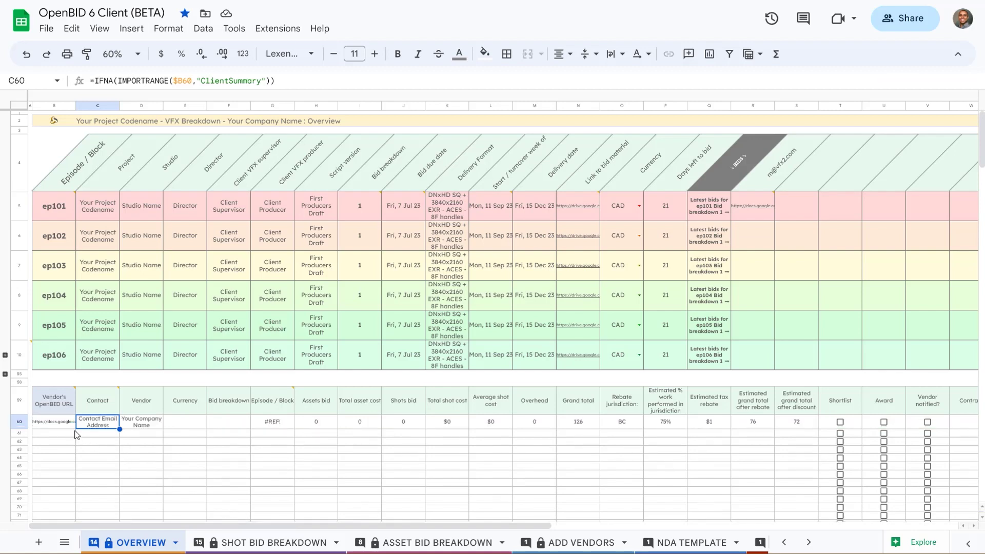
# Open the vendor's ep101 Breakdown 1 spreadsheet from the B60 link and allow access for the #REF! cell on its README.
pyautogui.moveTo(63, 428)
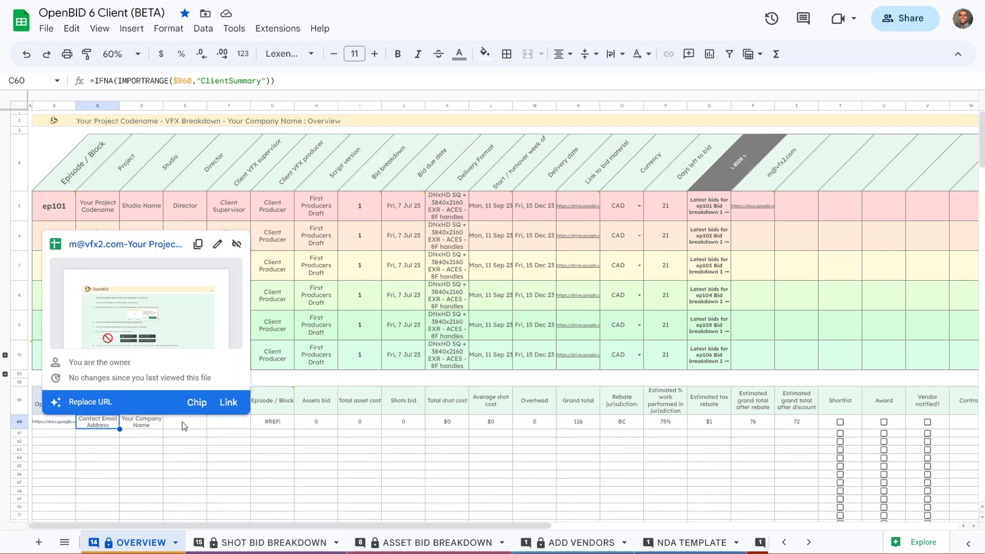
pyautogui.click(152, 244)
pyautogui.moveTo(473, 237)
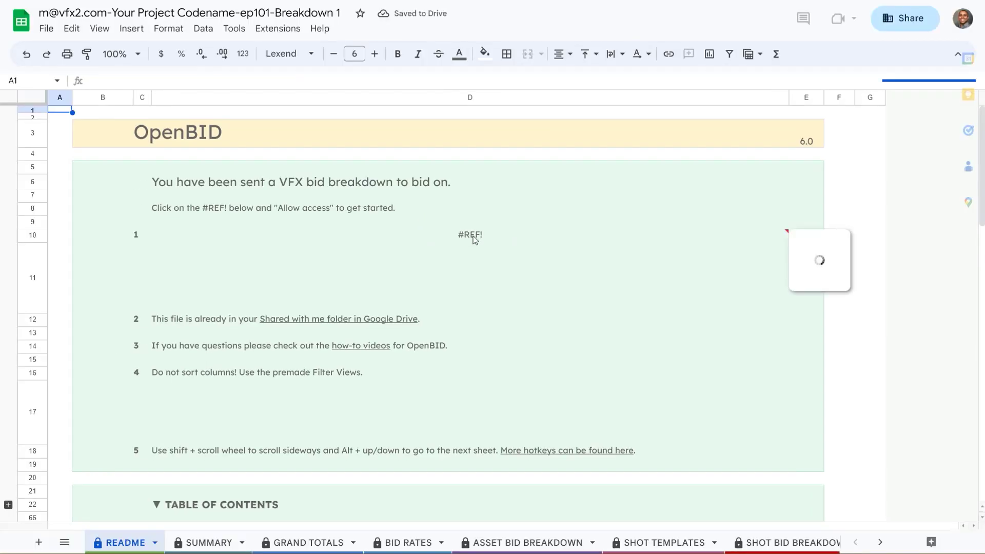
pyautogui.click(931, 330)
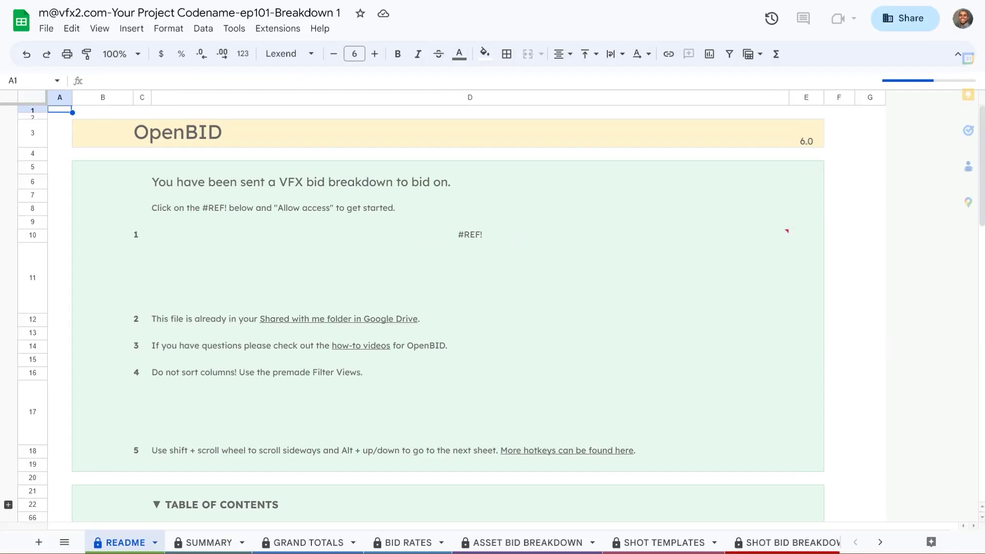
# Review the README's setup instructions and the company and contact details in D11:D19 on the GRAND TOTALS sheet.
pyautogui.scroll(-10, 366, 337)
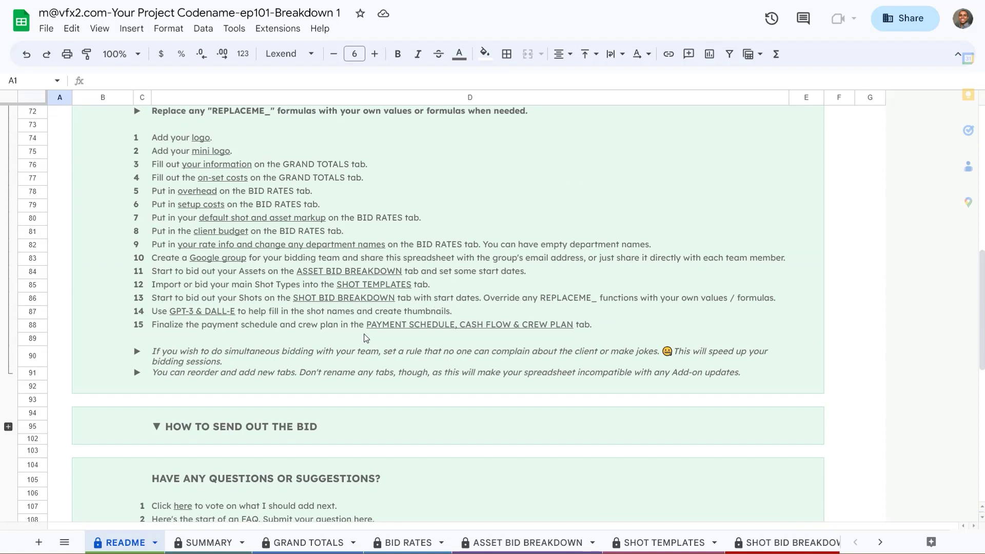
pyautogui.scroll(-5, 366, 337)
pyautogui.click(305, 543)
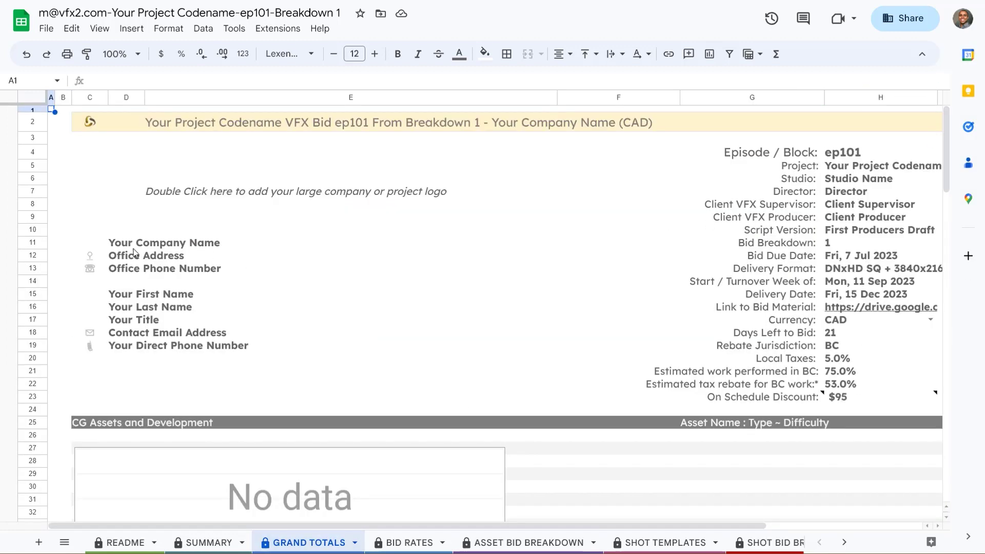
pyautogui.moveTo(125, 246); pyautogui.dragTo(126, 332)
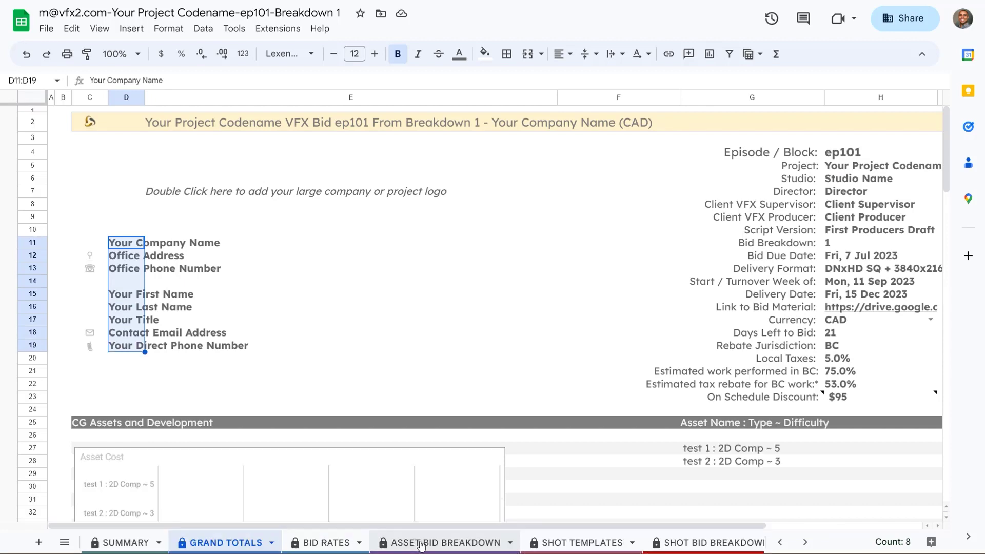
# Enter bids of 4 in task columns for assets test 1 and test 2 on the ASSET BID BREAKDOWN sheet.
pyautogui.click(420, 542)
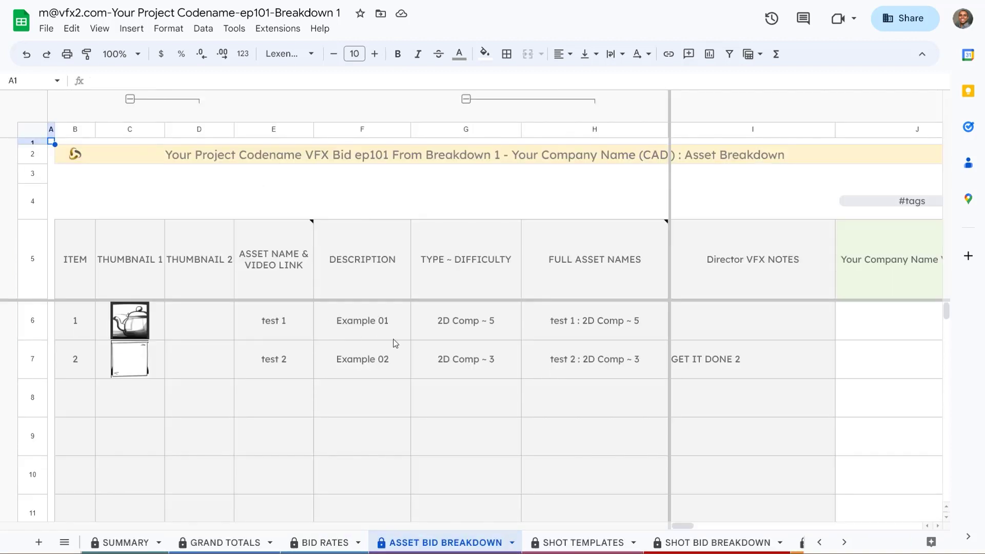
pyautogui.hscroll(5, 467, 363)
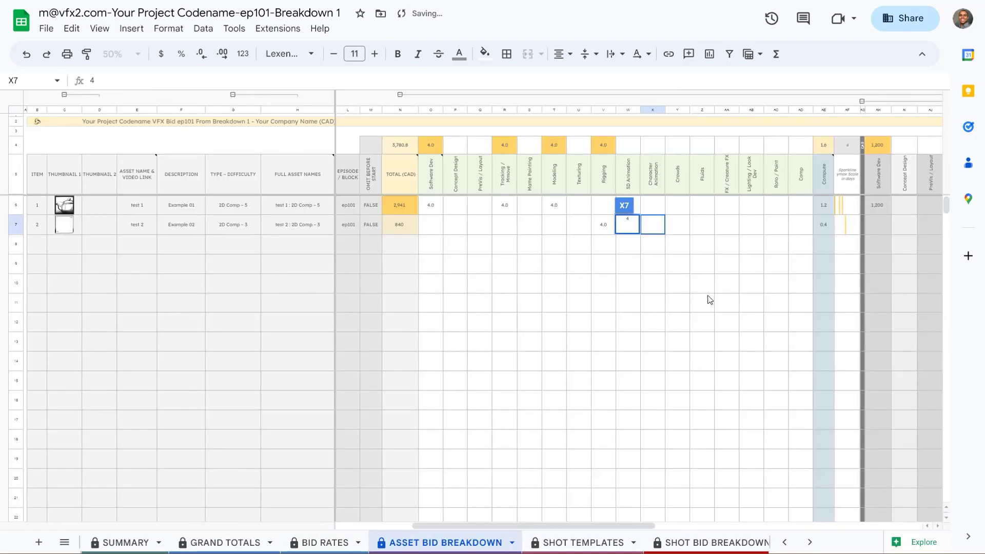
pyautogui.click(701, 283)
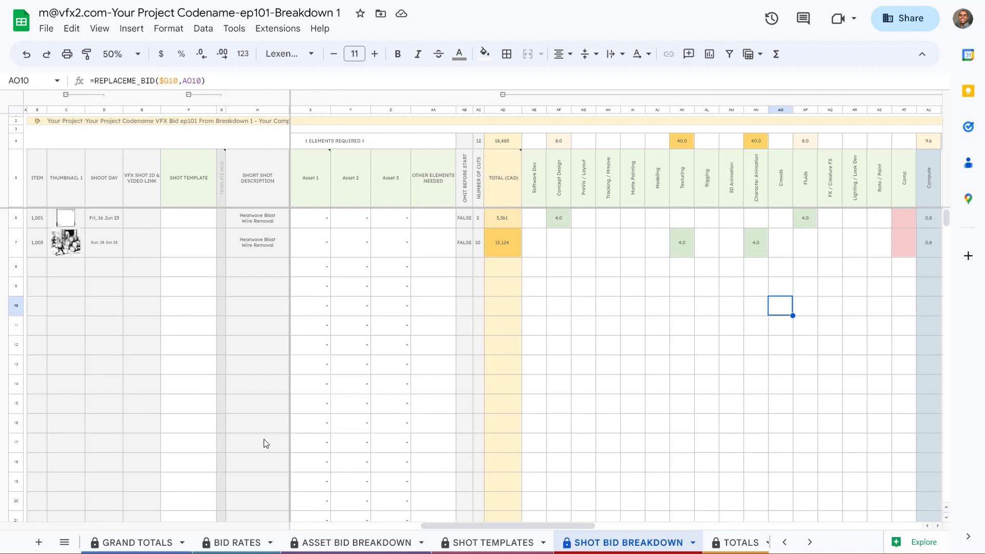
# Review the shot details, vendor notes column and task bid columns on the vendor's SHOT BID BREAKDOWN sheet.
pyautogui.hscroll(-3, 260, 347)
pyautogui.hscroll(-7, 260, 346)
pyautogui.rightClick(350, 221)
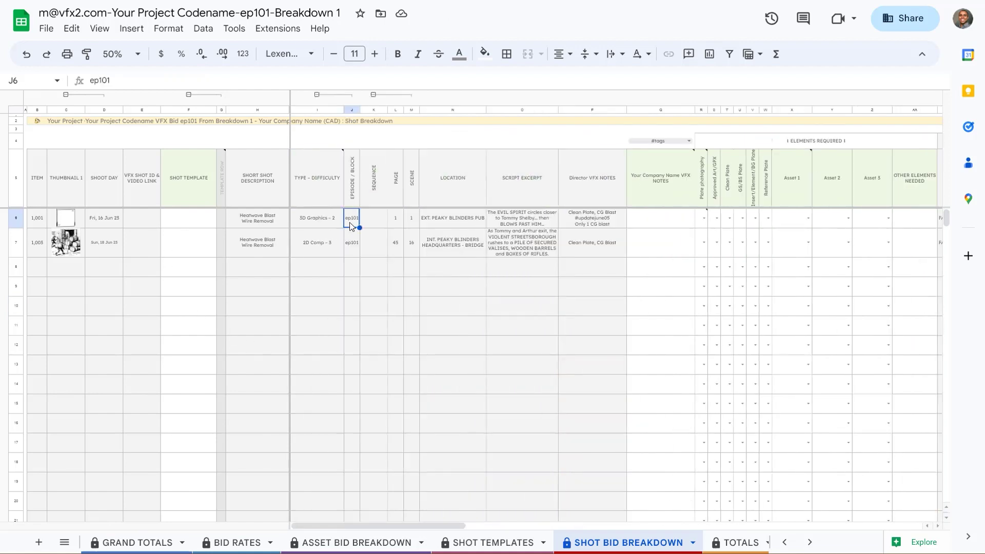
pyautogui.click(660, 286)
pyautogui.hscroll(5, 528, 340)
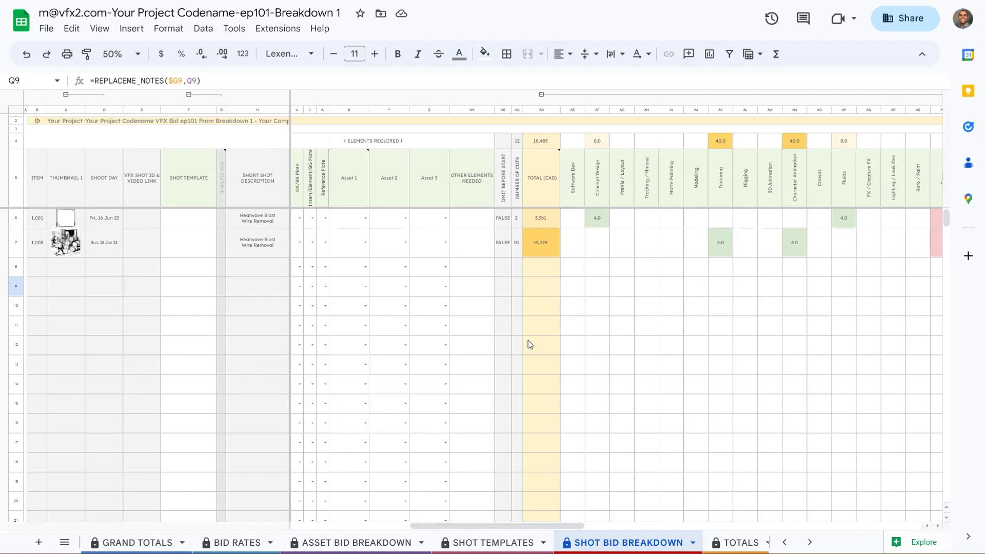
pyautogui.click(641, 241)
pyautogui.rightClick(640, 242)
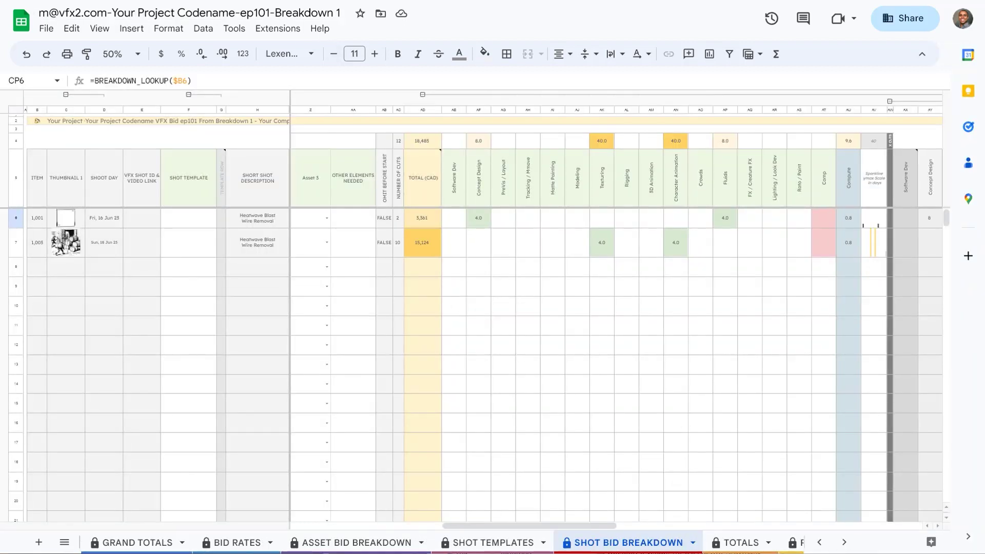
# Switch to the OpenBID 6 Client spreadsheet and mark shot 1,001 as omitted before start.
pyautogui.click(175, 1)
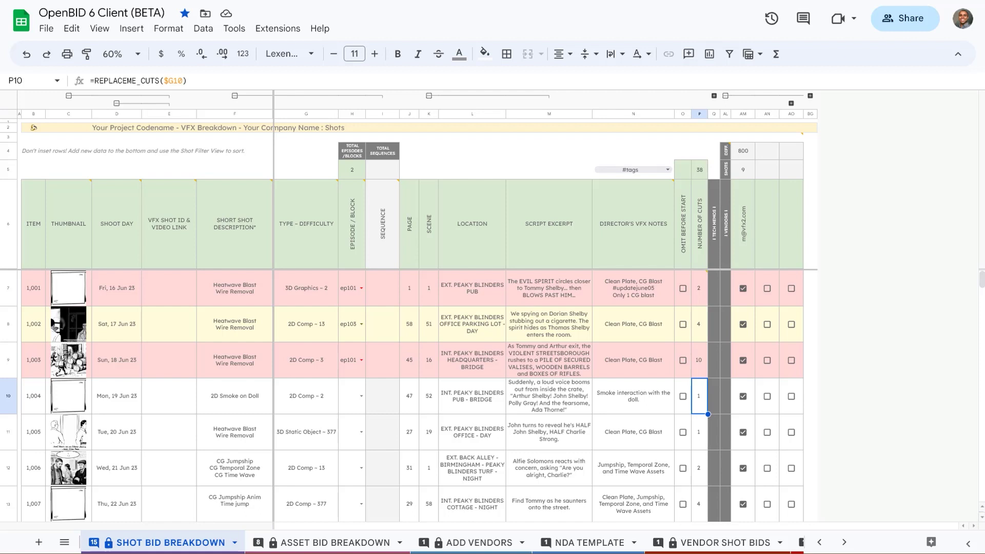
pyautogui.click(685, 288)
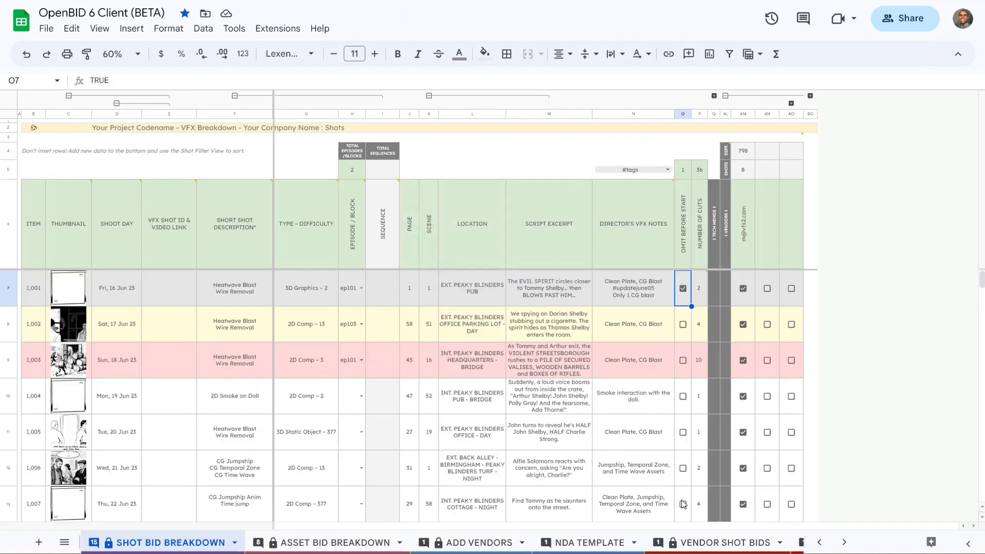
# Inspect the omitted shot 1,001 and the VENDOR column's filter on the VENDOR SHOT BIDS sheet.
pyautogui.click(647, 542)
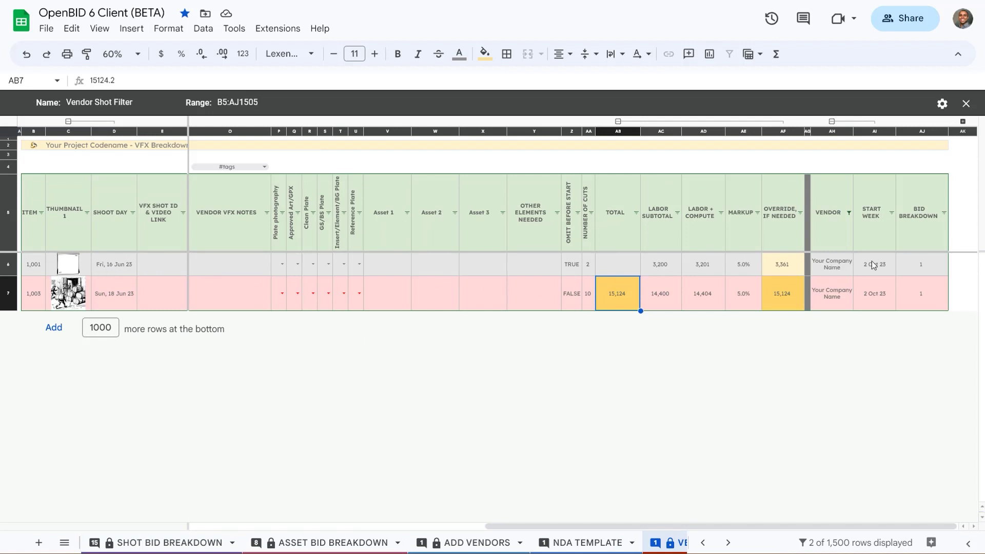
pyautogui.click(849, 212)
pyautogui.click(909, 414)
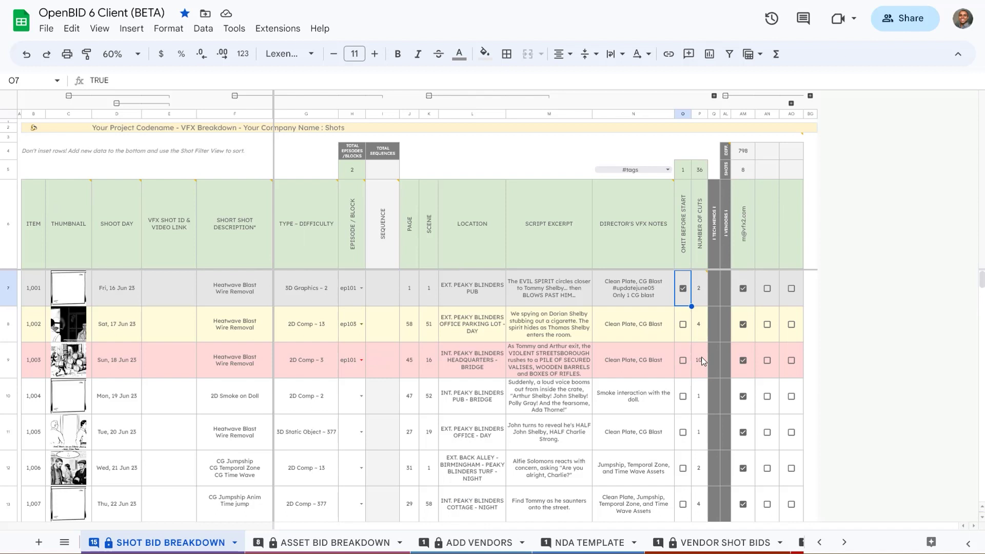
# Set the number of cuts for shot 1,003 to 100 and check its bid on the VENDOR SHOT BIDS sheet.
pyautogui.click(700, 364)
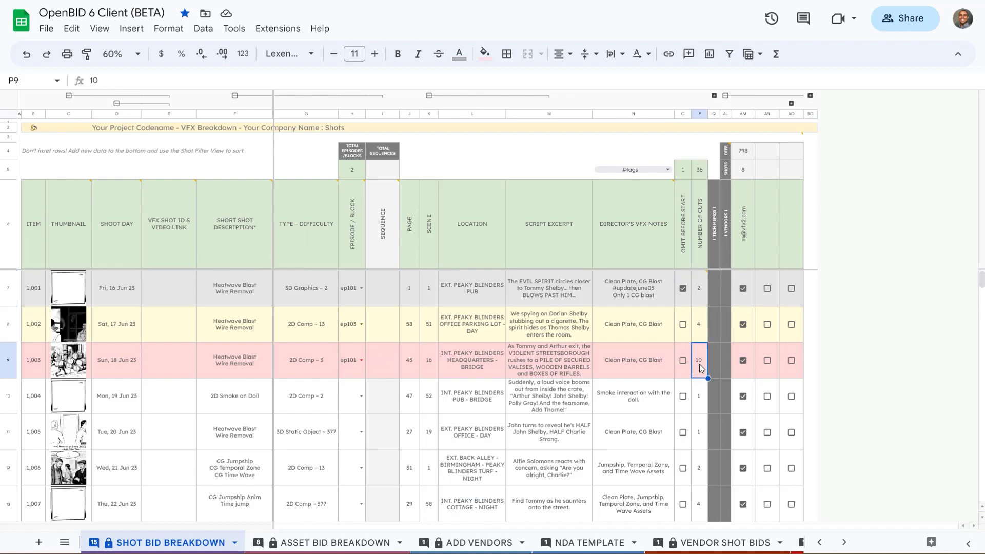
pyautogui.write('100')
pyautogui.press('Return')
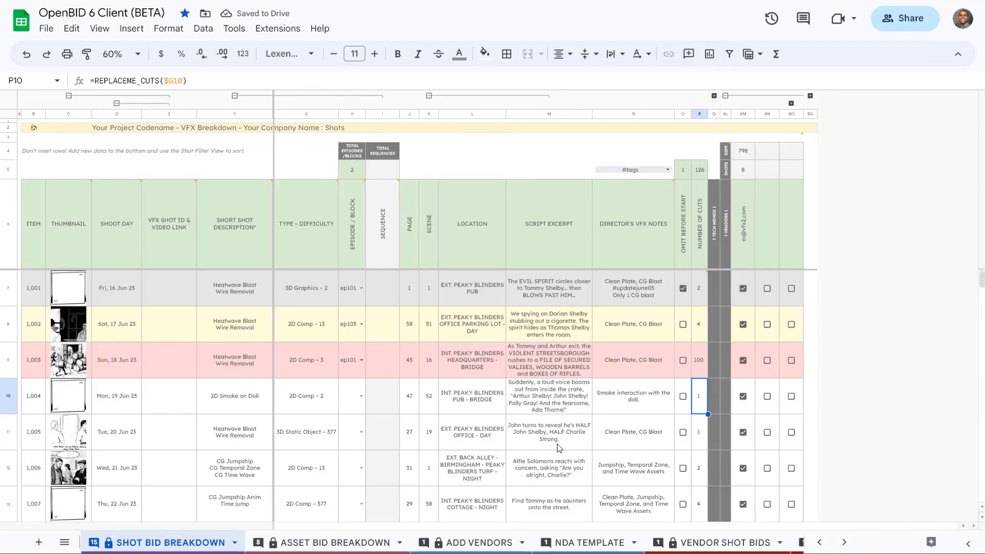
pyautogui.click(708, 544)
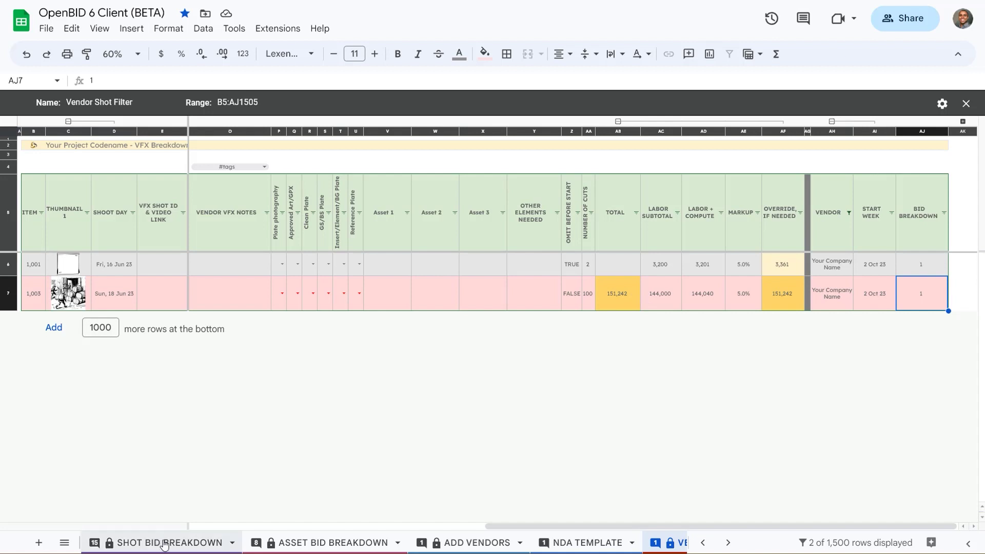
pyautogui.click(46, 28)
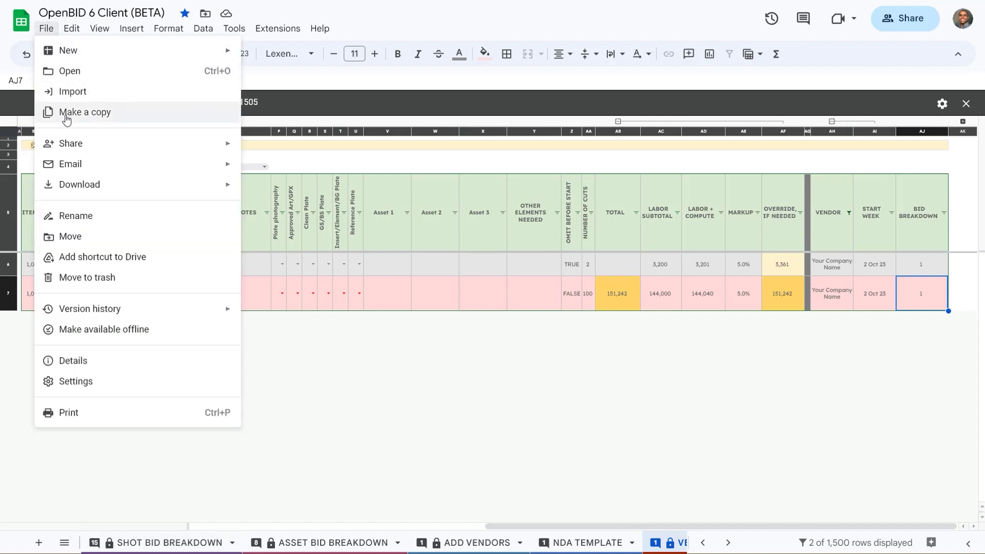
pyautogui.click(382, 370)
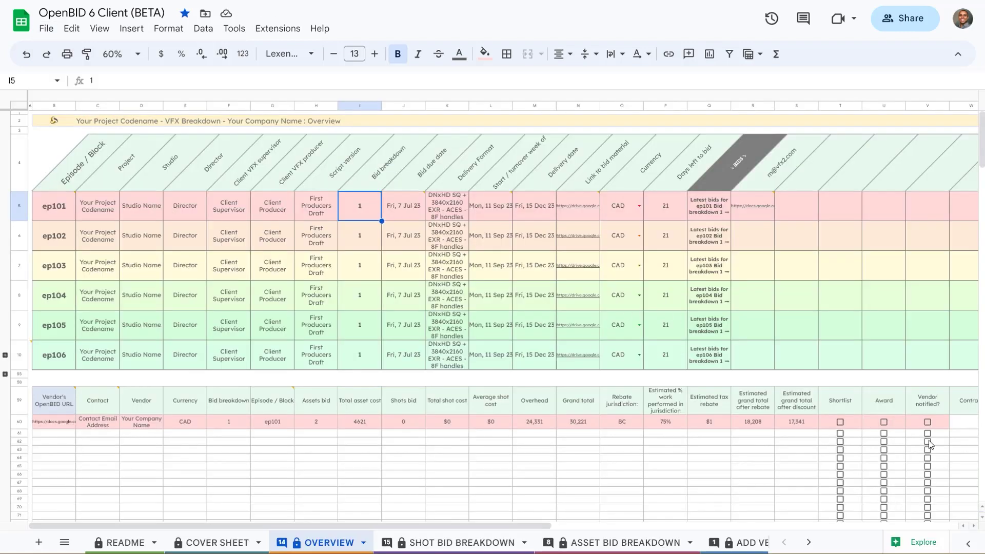
# Color the #updatejune05 tag red in the director's VFX notes of shot 1,001 on the SHOT BID BREAKDOWN sheet.
pyautogui.click(451, 542)
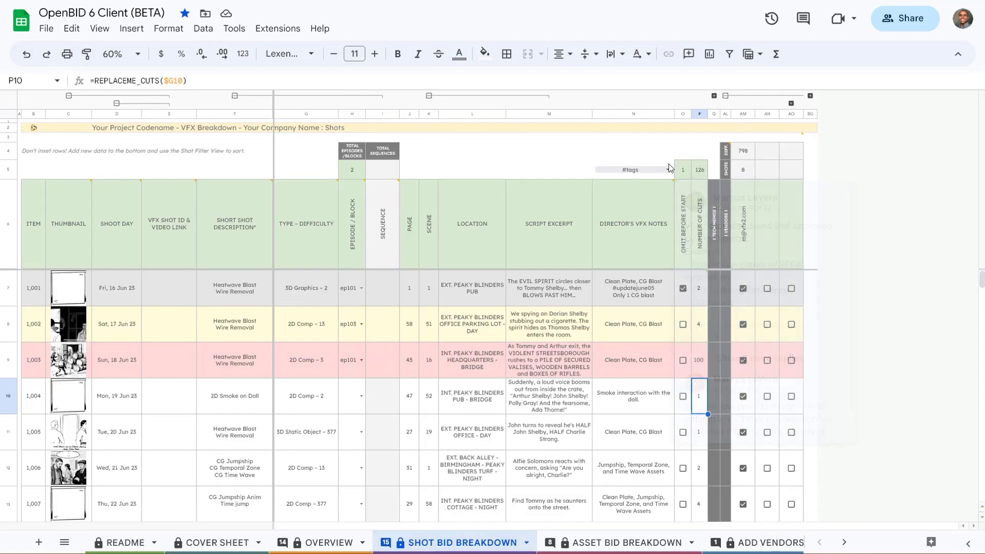
pyautogui.doubleClick(621, 285)
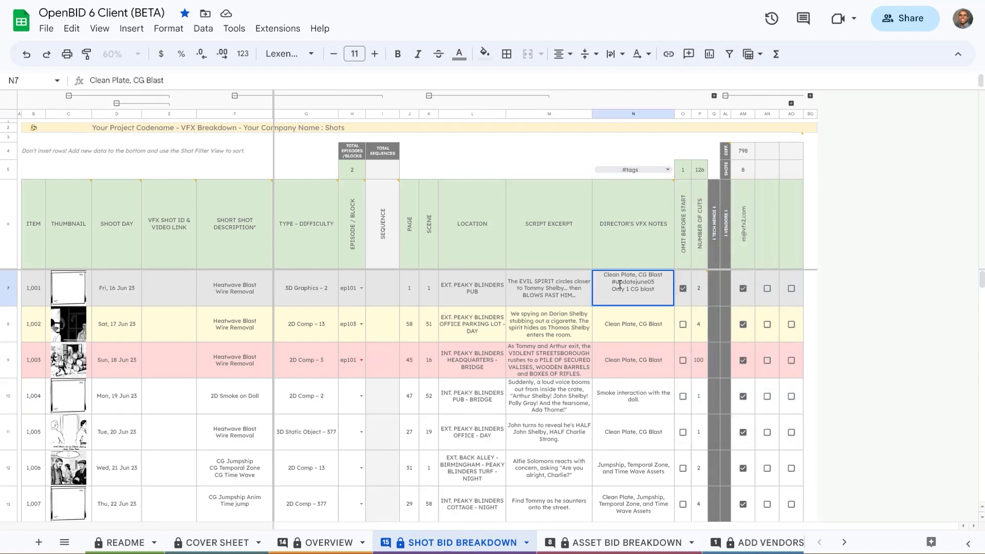
pyautogui.click(655, 285)
pyautogui.moveTo(658, 283); pyautogui.dragTo(609, 282)
pyautogui.press('Return')
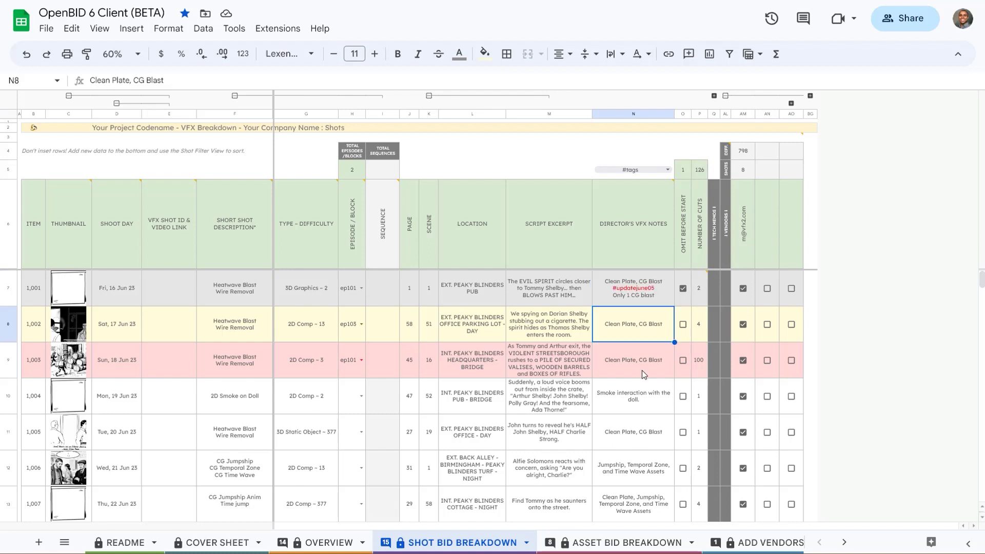
# Check the #tags list above the DIRECTOR'S VFX NOTES column and apply the Shot Filter view.
pyautogui.click(641, 291)
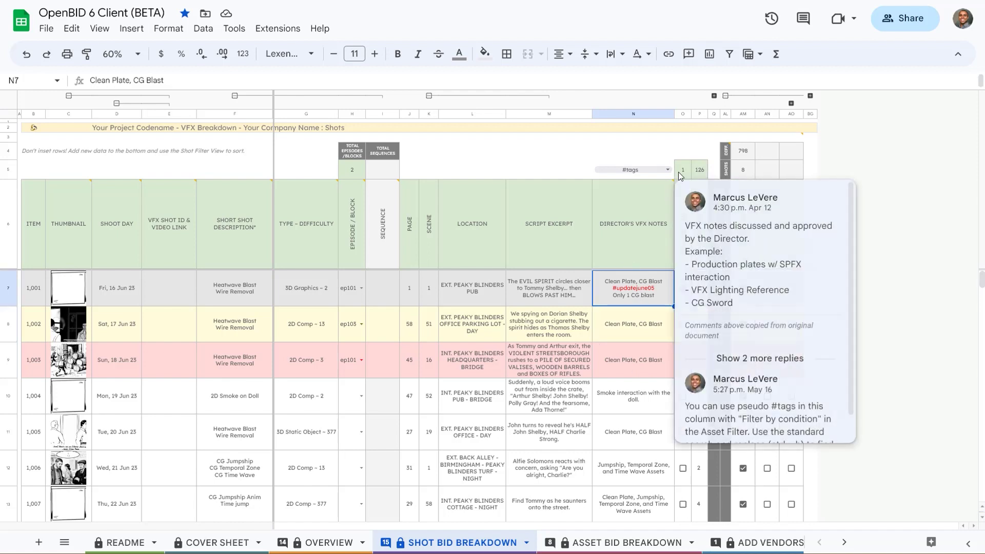
pyautogui.click(663, 172)
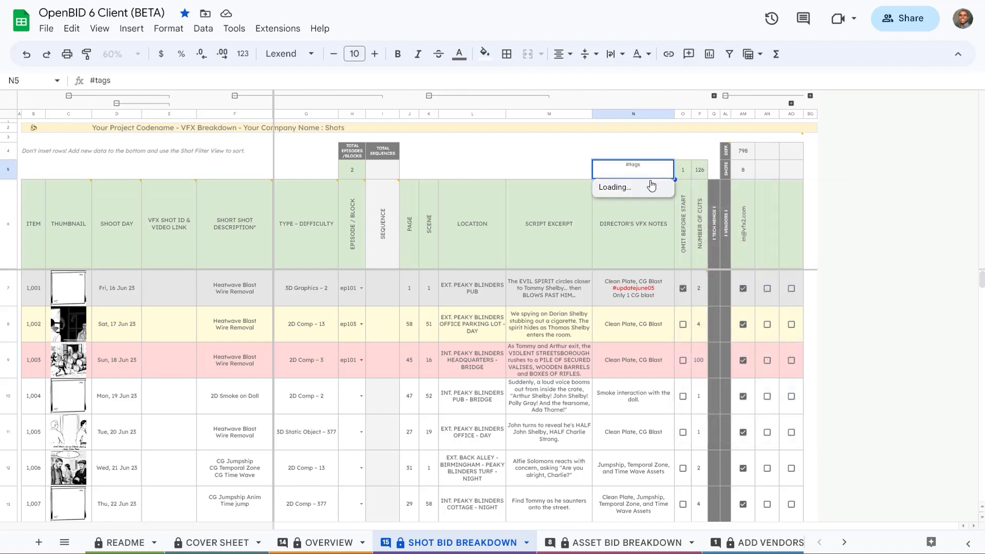
pyautogui.click(650, 230)
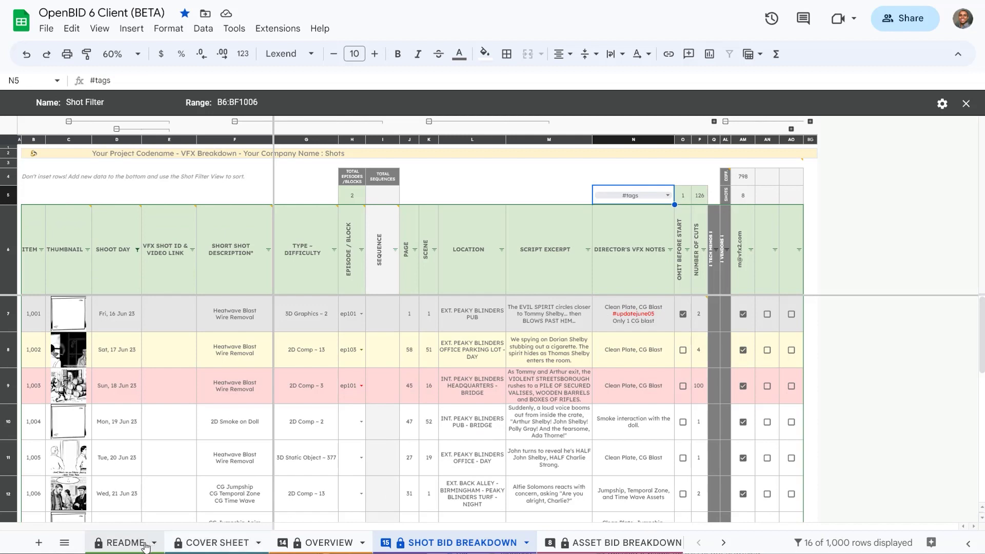
# Shortlist the vendor's ep101 bid in row 60 of the OVERVIEW sheet.
pyautogui.click(329, 543)
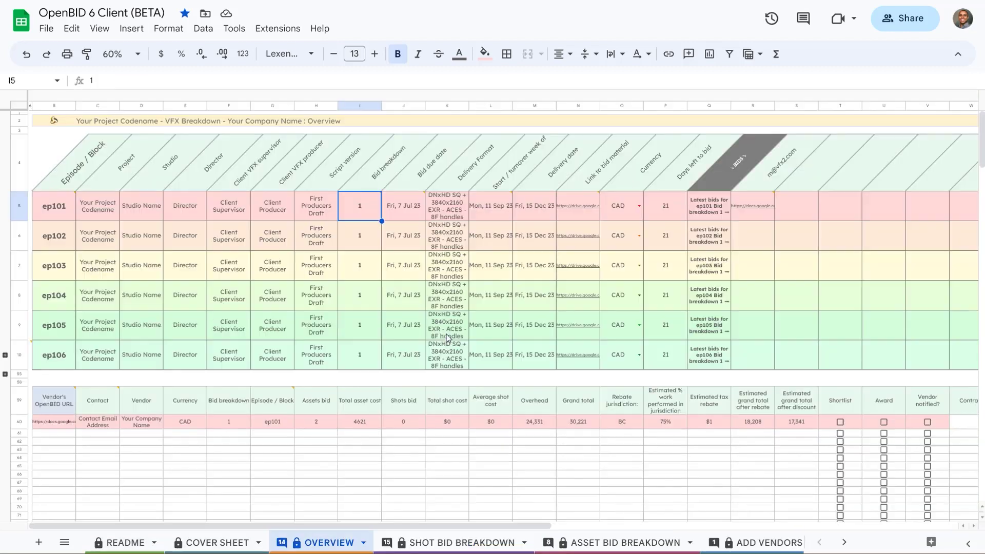
pyautogui.click(839, 422)
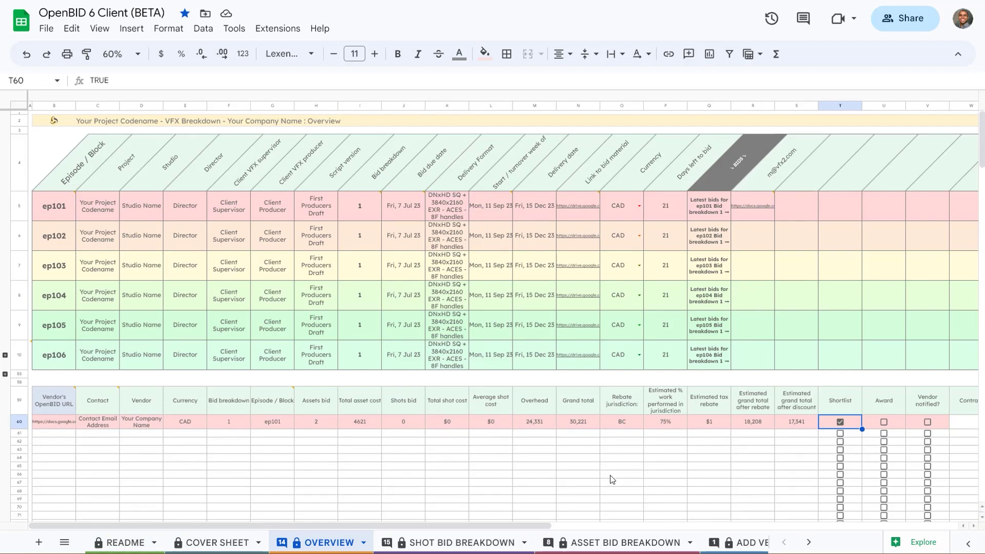
# Select shoot days D7:D11 on the SHOT BID BREAKDOWN sheet and expand the tech memo columns with departments and VFX production requirements.
pyautogui.click(461, 542)
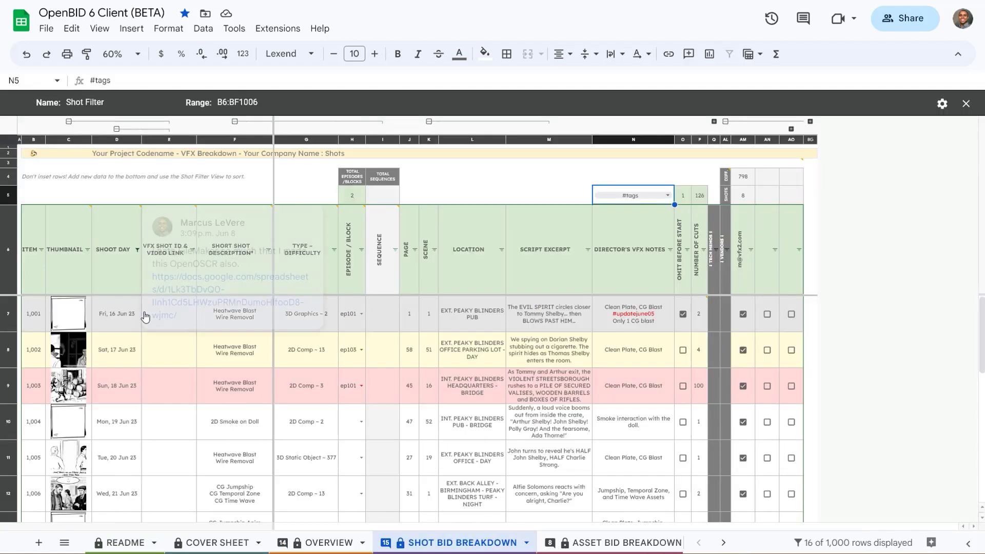
pyautogui.moveTo(128, 315); pyautogui.dragTo(117, 457)
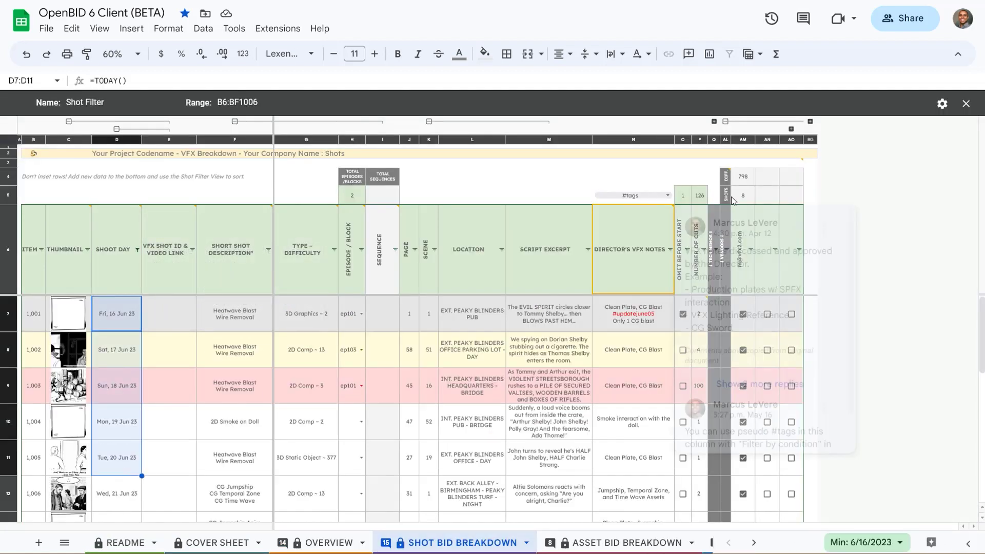
pyautogui.click(714, 122)
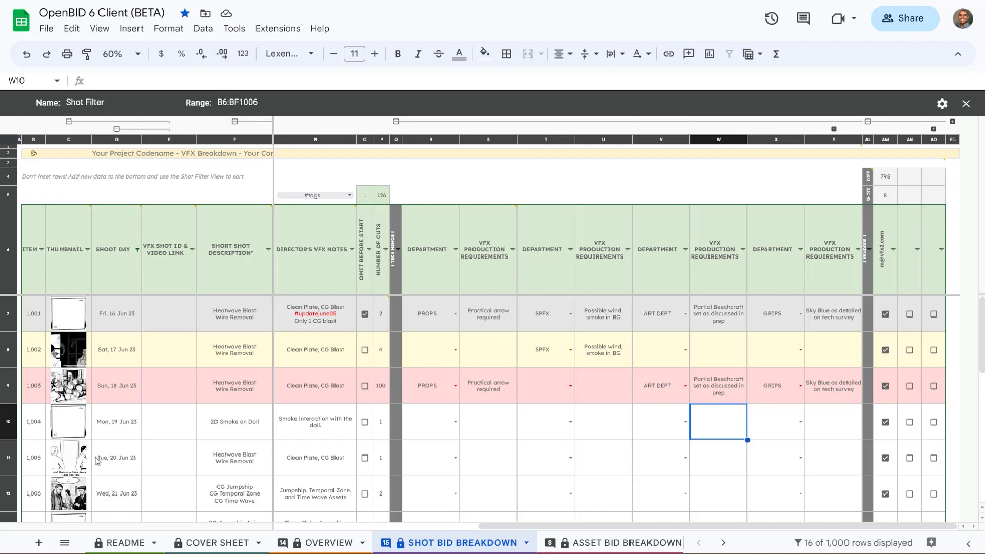
pyautogui.click(431, 349)
# Apply the Tech Memo Template filter view to the shots and check the SHOOT DAY column's filter and comment.
pyautogui.click(753, 54)
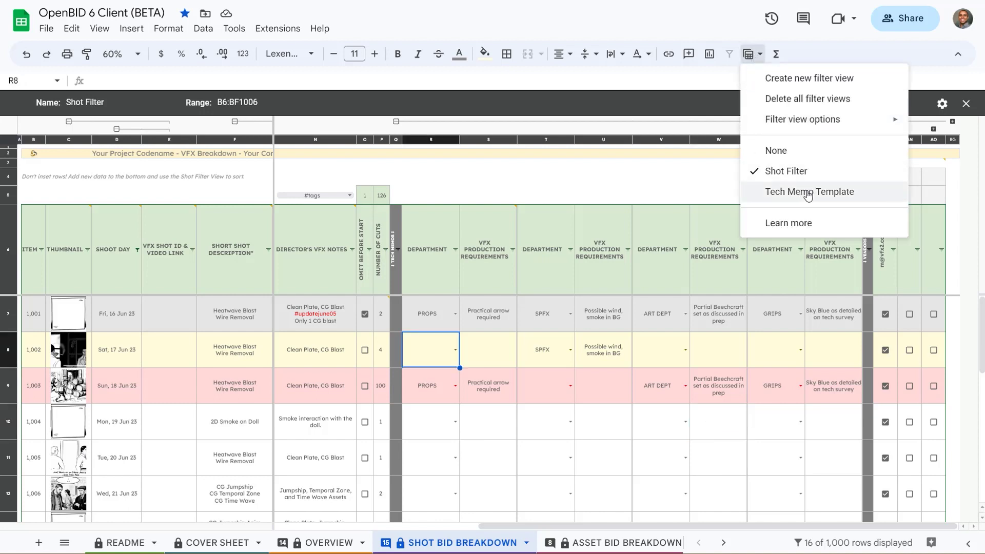
pyautogui.click(808, 193)
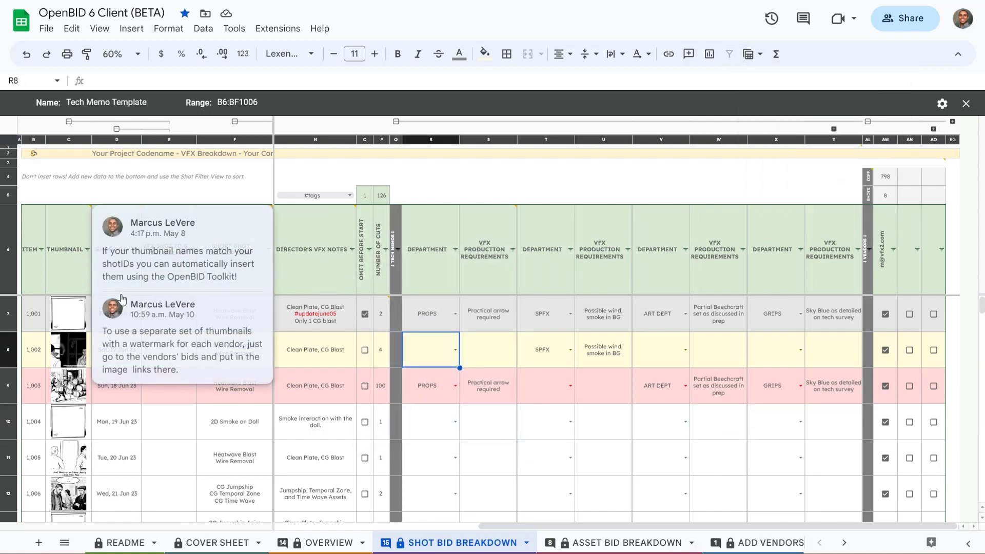
pyautogui.click(137, 257)
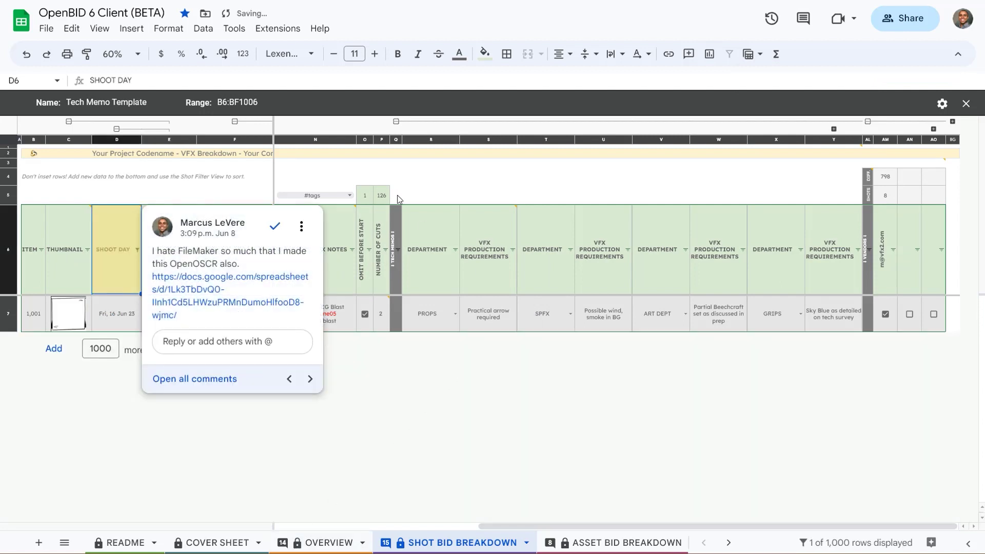
pyautogui.click(416, 162)
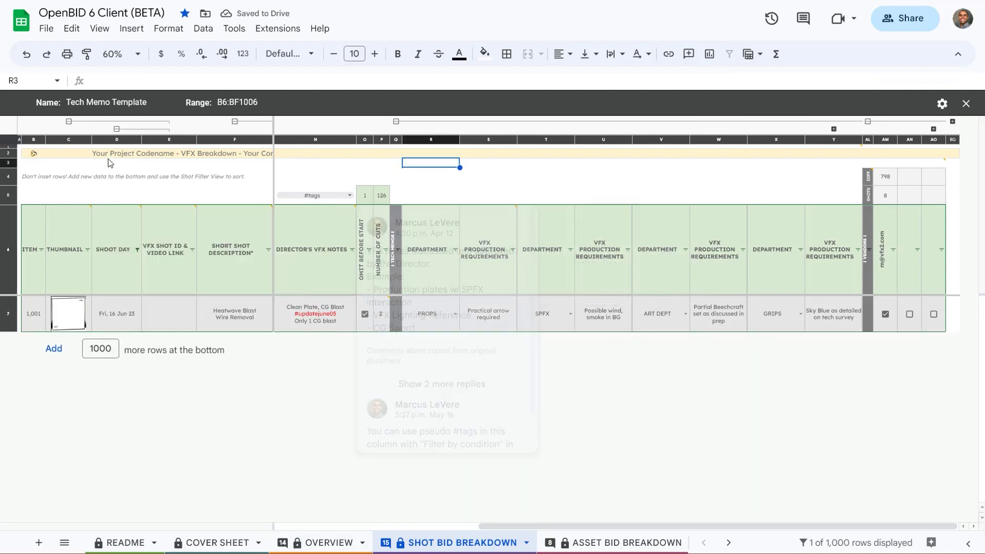
# Look up the spreadsheet's download option and inspect the props requirement for shot 1,001.
pyautogui.click(45, 30)
pyautogui.moveTo(100, 185)
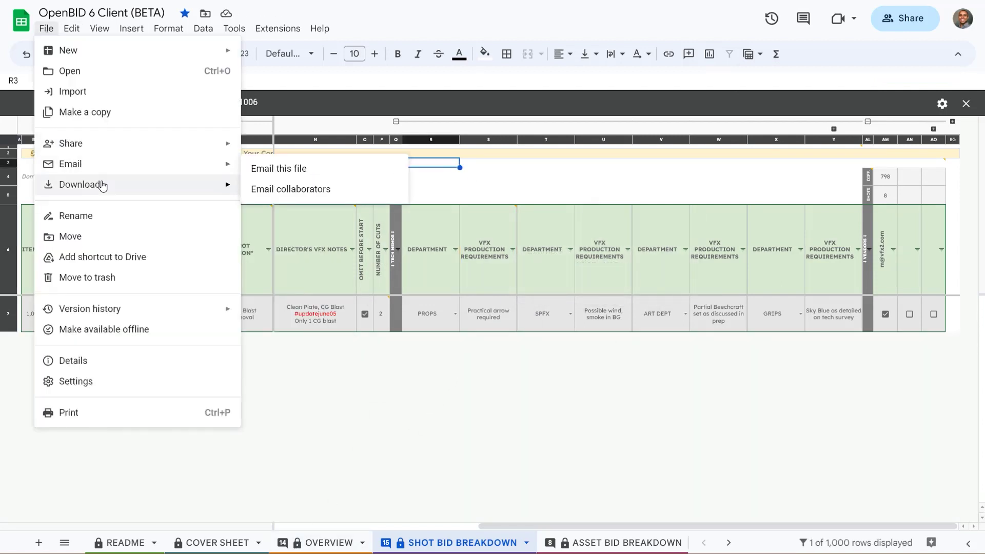
pyautogui.click(488, 314)
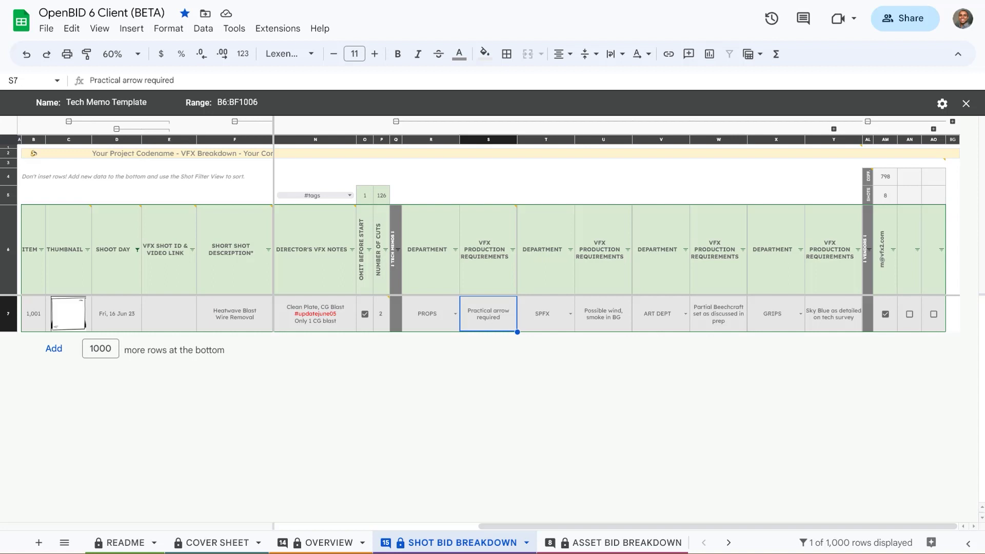
# Duplicate the Tech Memo Template filter view.
pyautogui.click(759, 55)
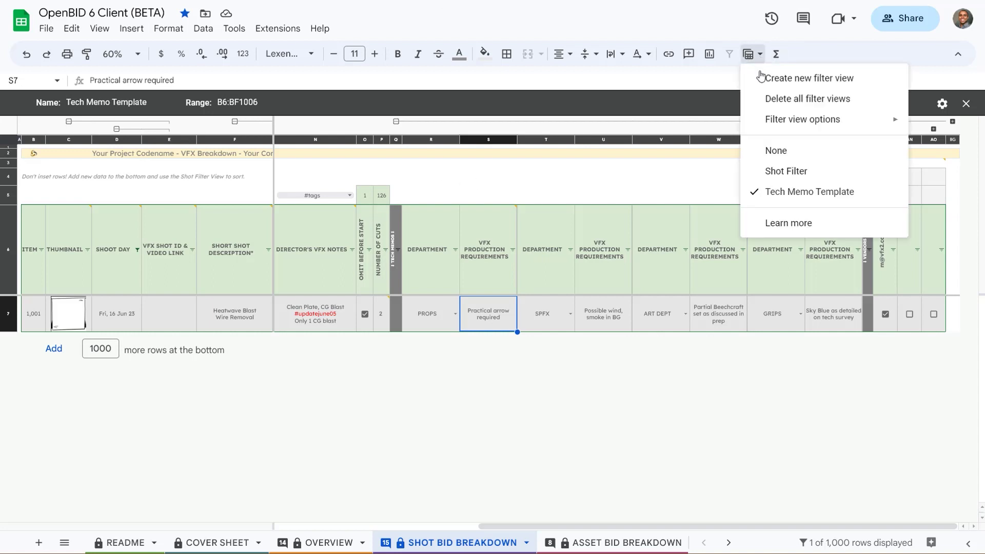
pyautogui.moveTo(823, 122)
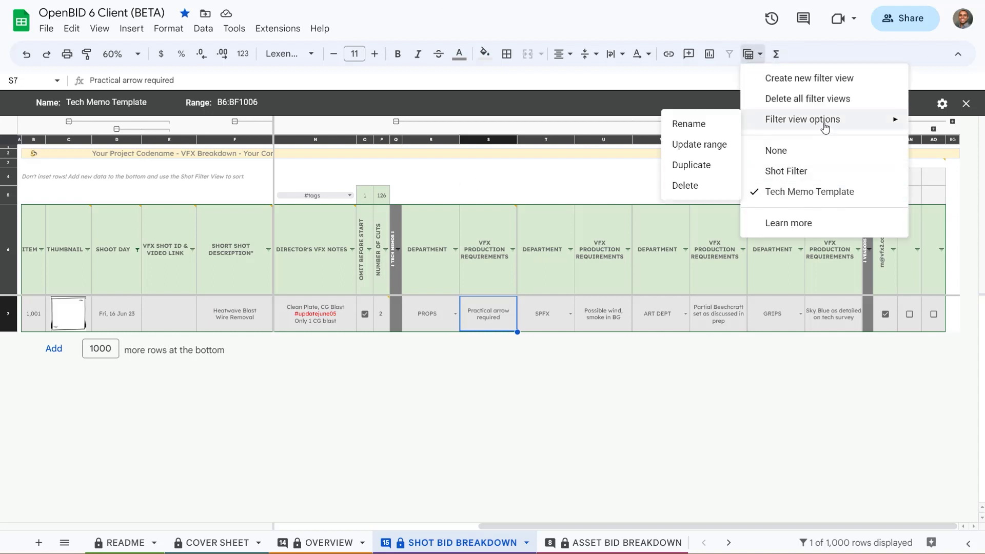
pyautogui.click(692, 166)
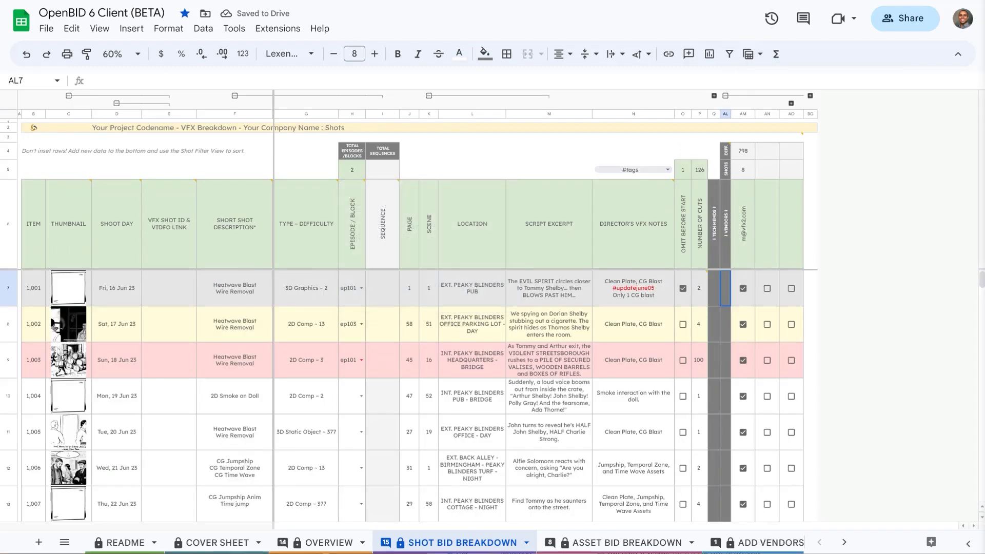
# Paste the VFX shot IDs starting with ep101_010_0001 into E7:E46 and set shot 1,004's episode to ep105.
pyautogui.click(170, 288)
pyautogui.hotkey('ctrl', 'v')
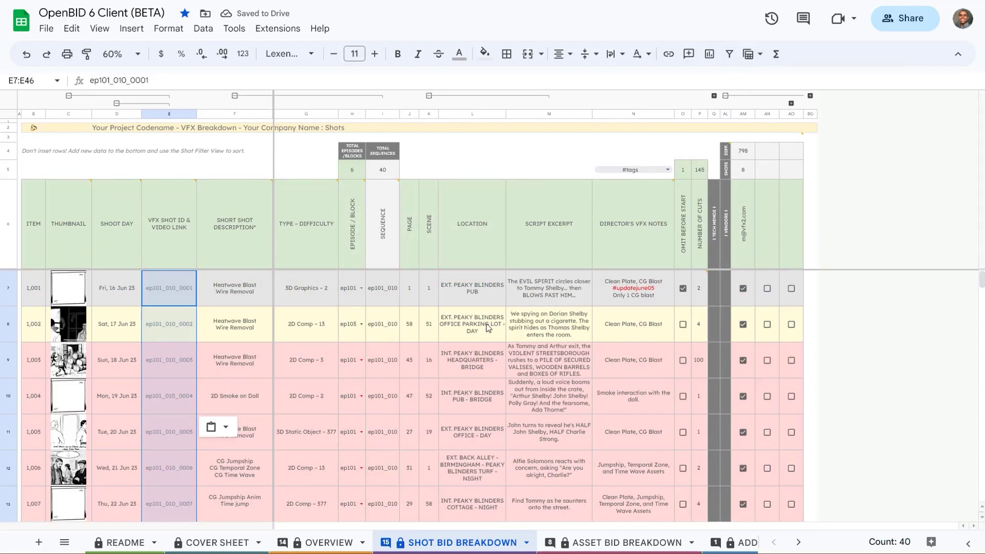
pyautogui.click(361, 396)
pyautogui.click(386, 490)
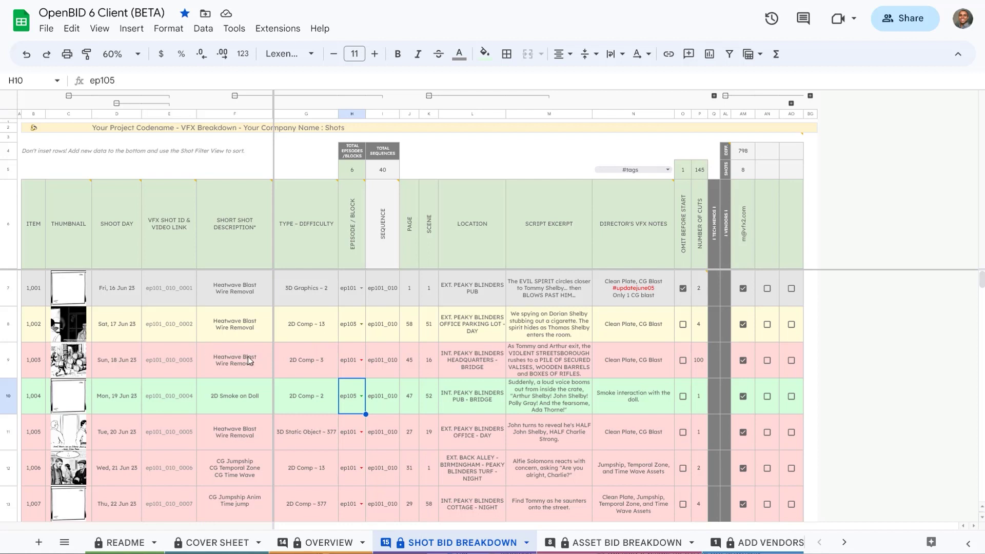
# List the Drive folder's images in the OpenBID Thumbnail Importer and auto-insert the thumbnails matching the shot IDs.
pyautogui.click(278, 29)
pyautogui.moveTo(315, 171)
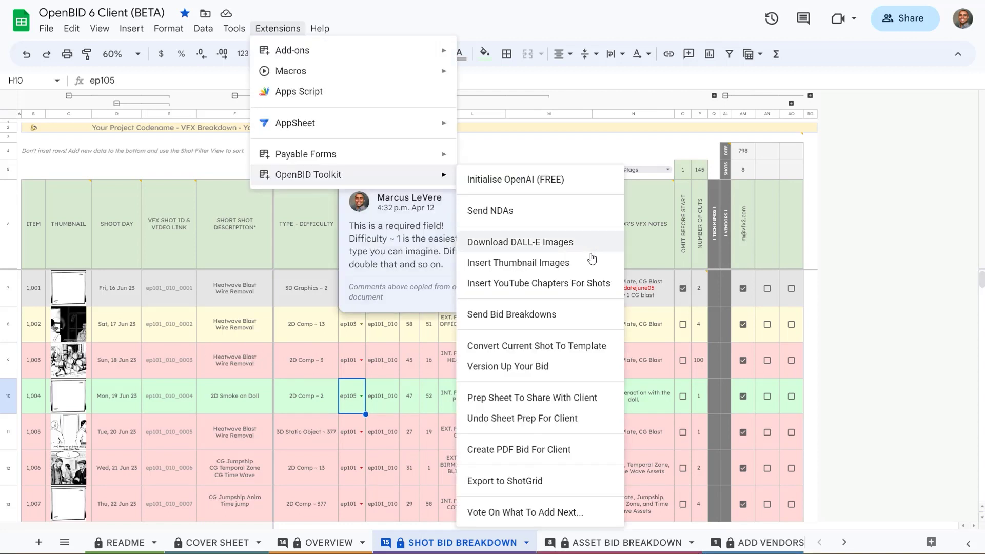
pyautogui.click(581, 267)
pyautogui.click(892, 194)
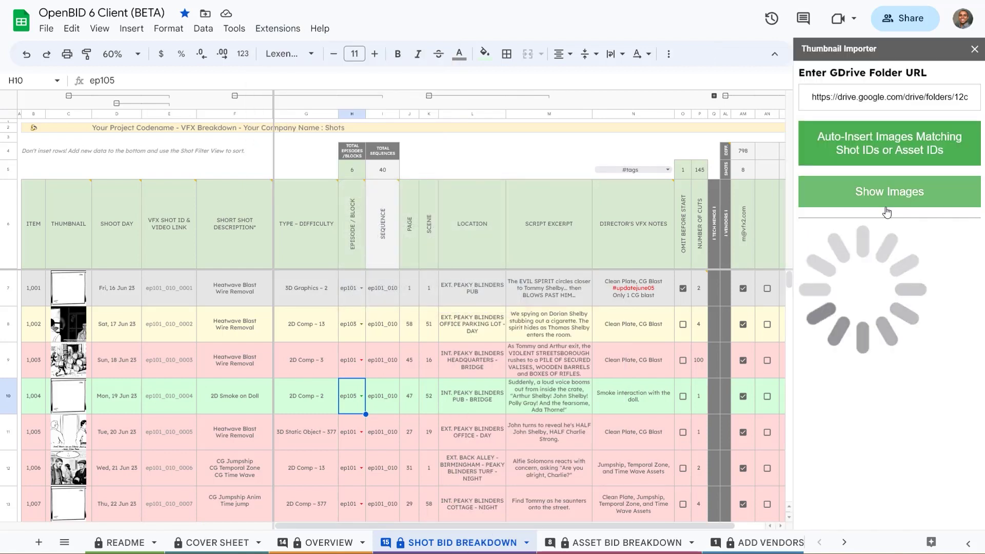
pyautogui.scroll(-1, 884, 332)
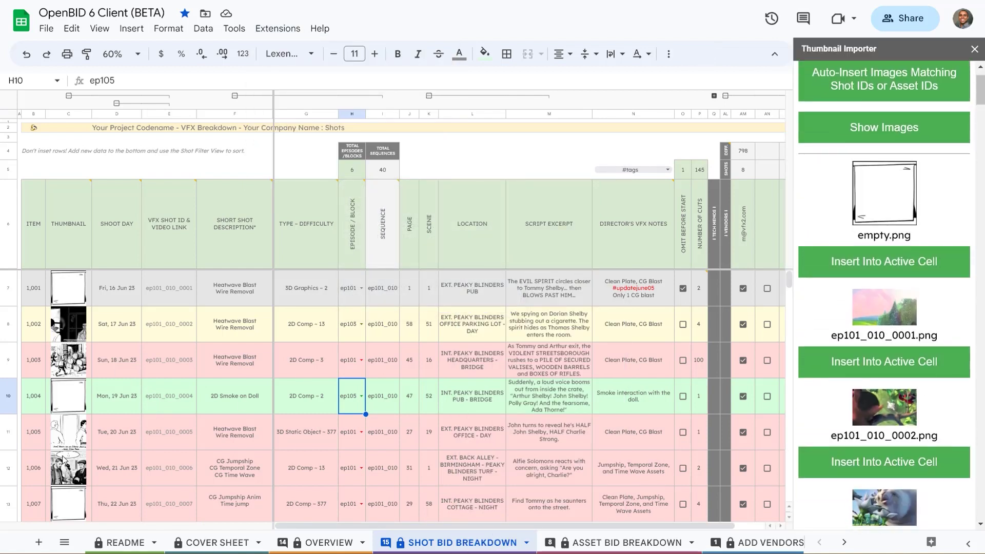
pyautogui.click(66, 433)
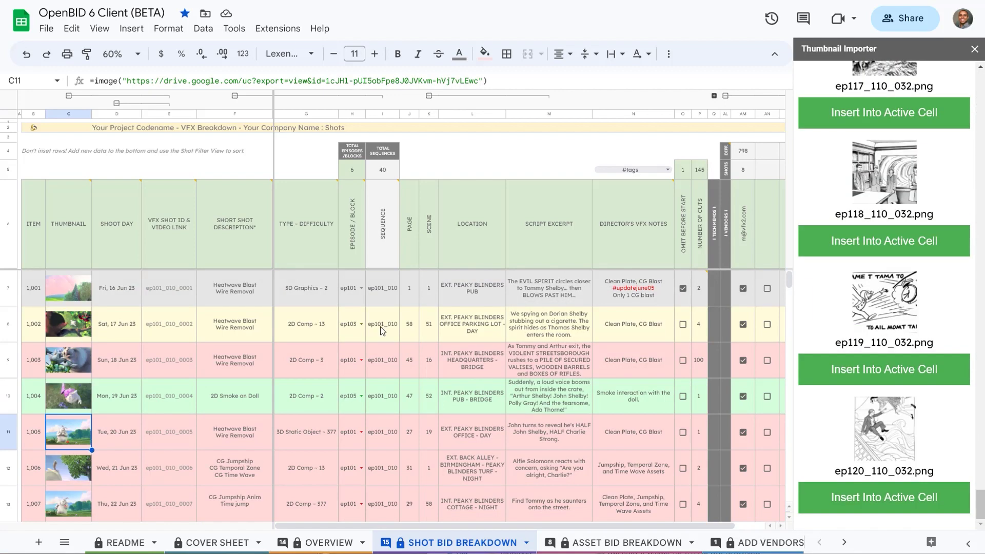
pyautogui.click(270, 29)
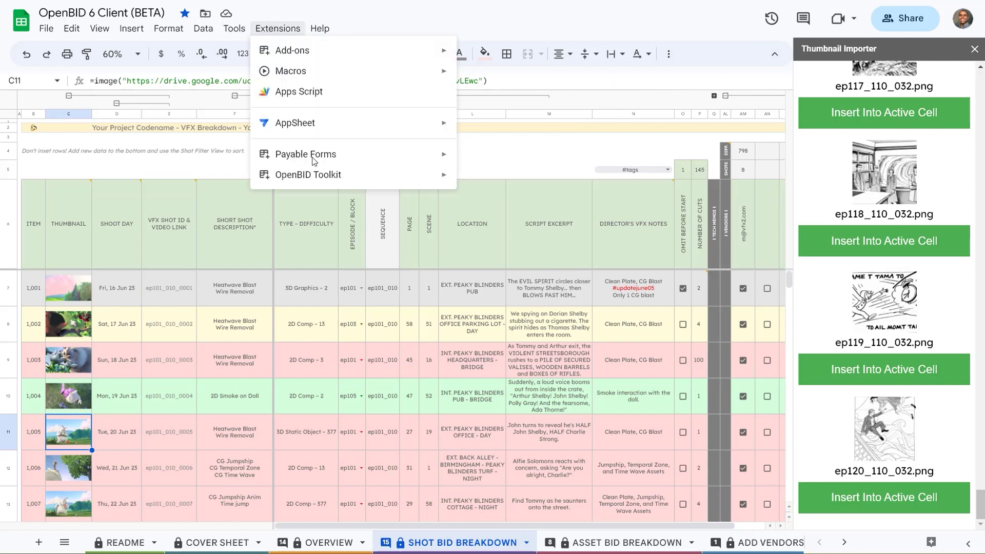
pyautogui.moveTo(327, 185)
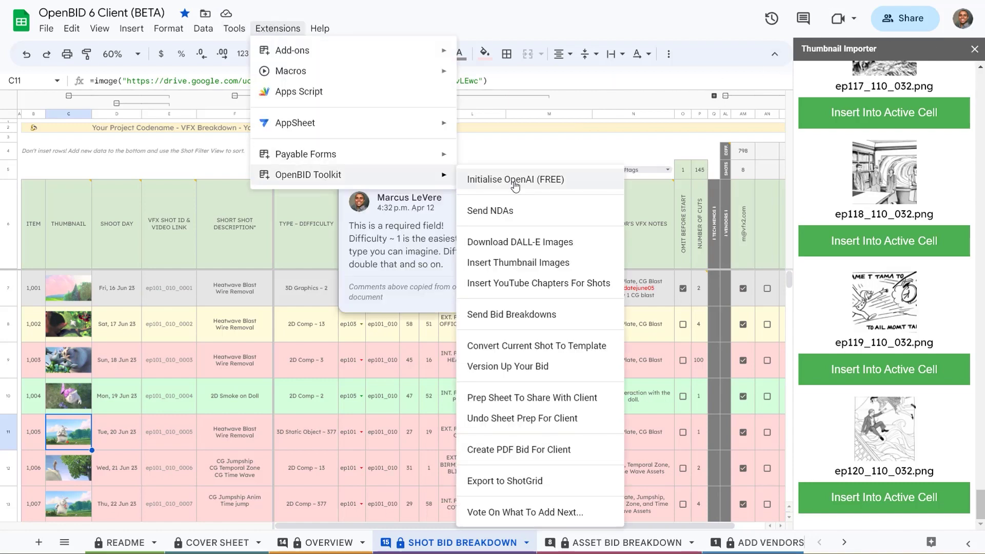
pyautogui.click(578, 286)
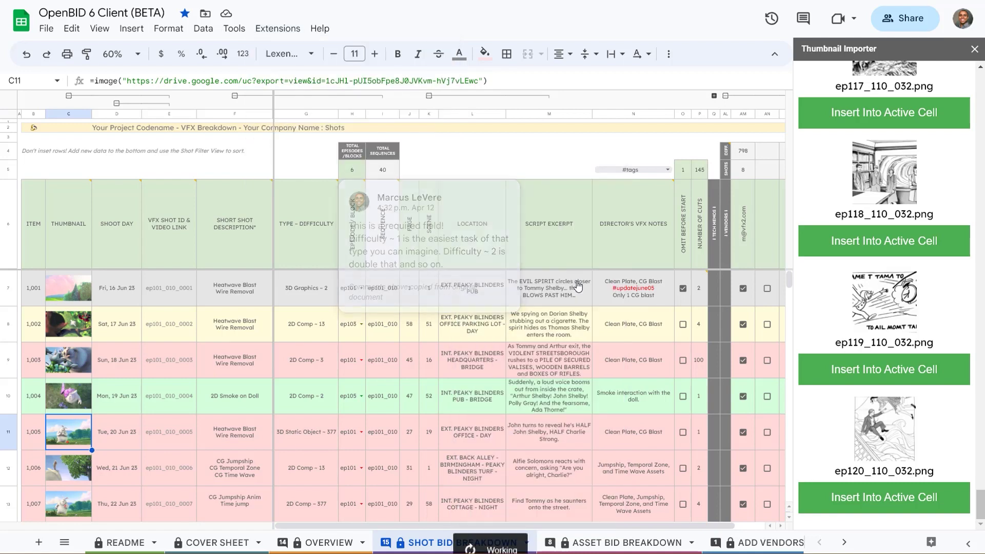
pyautogui.click(872, 96)
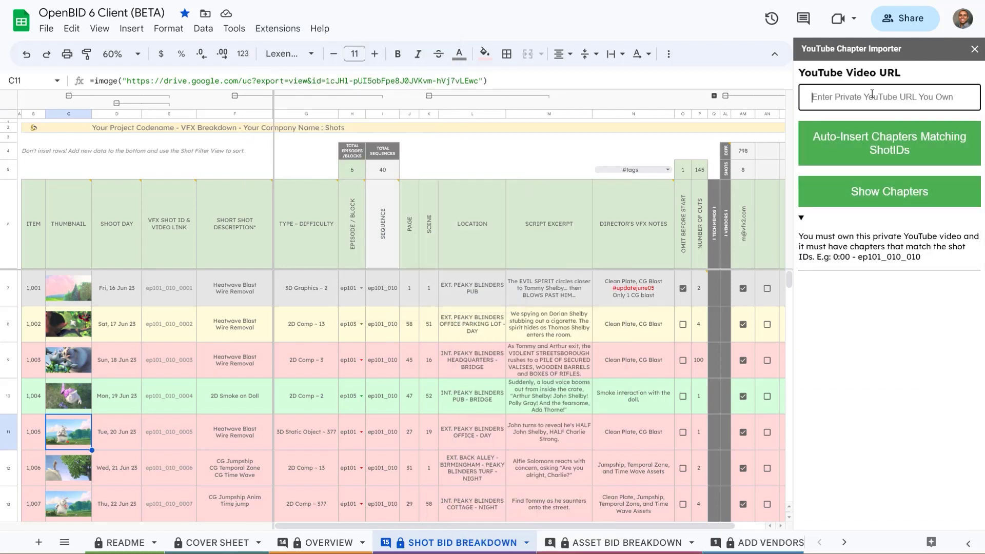
pyautogui.write('https://youtu.be/HiuEBfgUi64')
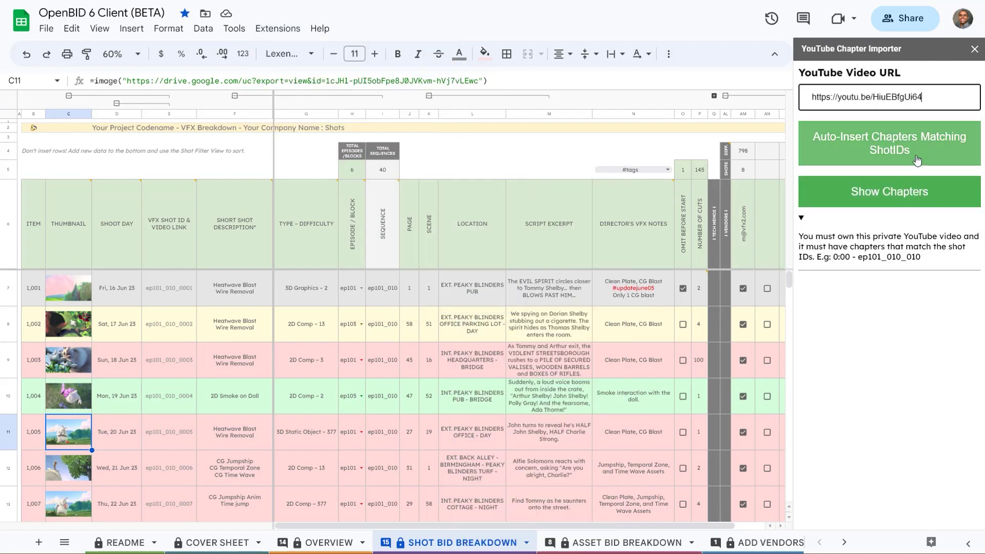
pyautogui.click(899, 200)
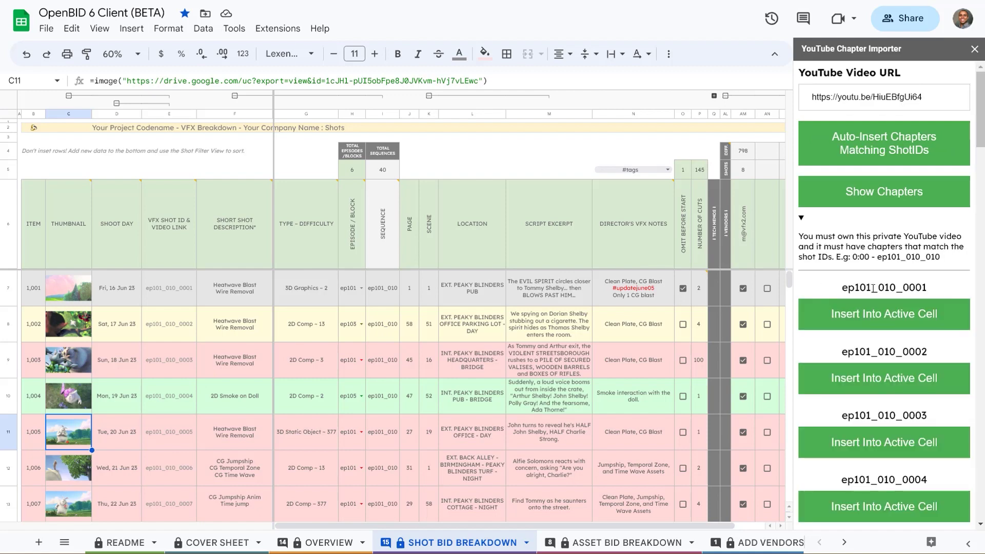
pyautogui.click(889, 148)
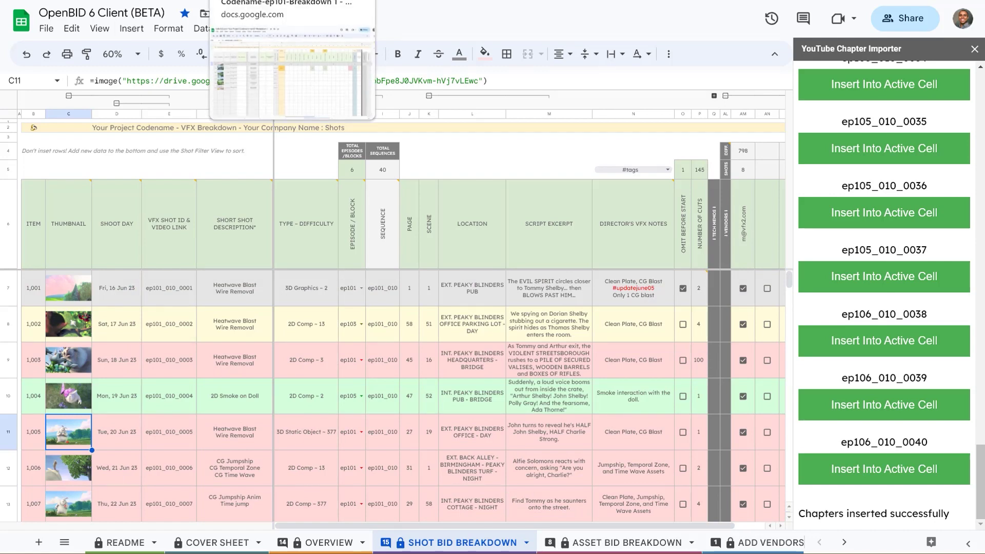
# Switch to the vendor's ep101 Breakdown 1 spreadsheet and check the thumbnails in C6:C12 and the client budget on BID RATES.
pyautogui.click(246, 1)
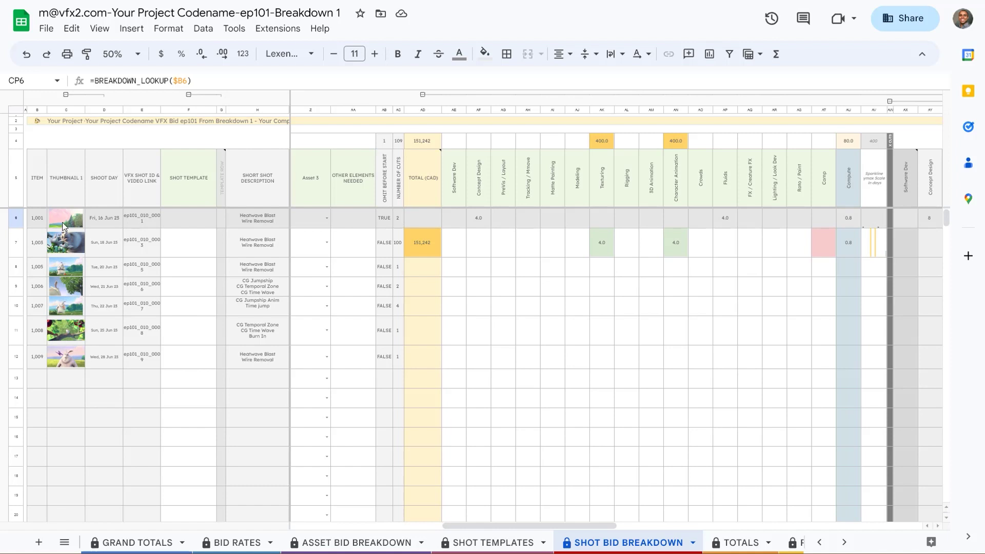
pyautogui.moveTo(63, 226); pyautogui.dragTo(73, 362)
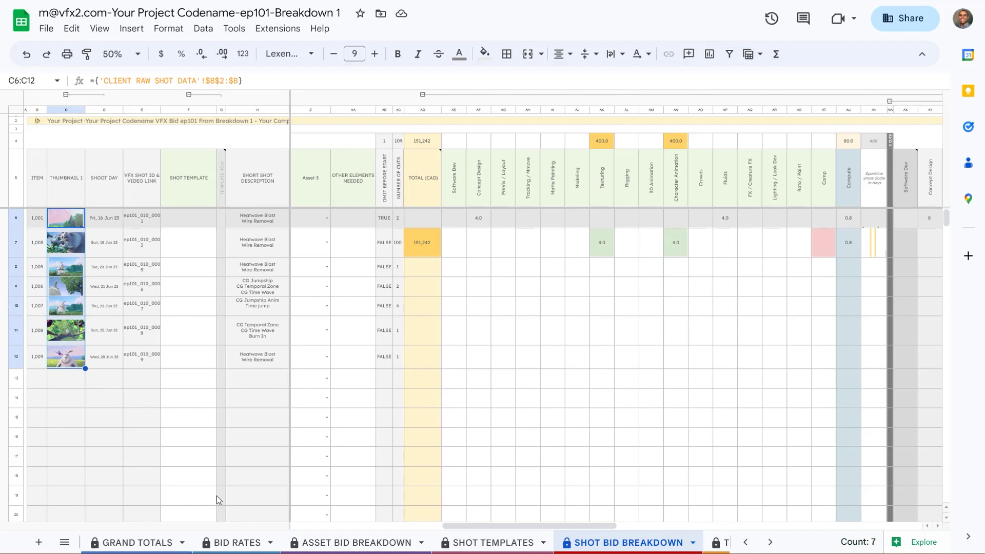
pyautogui.click(242, 542)
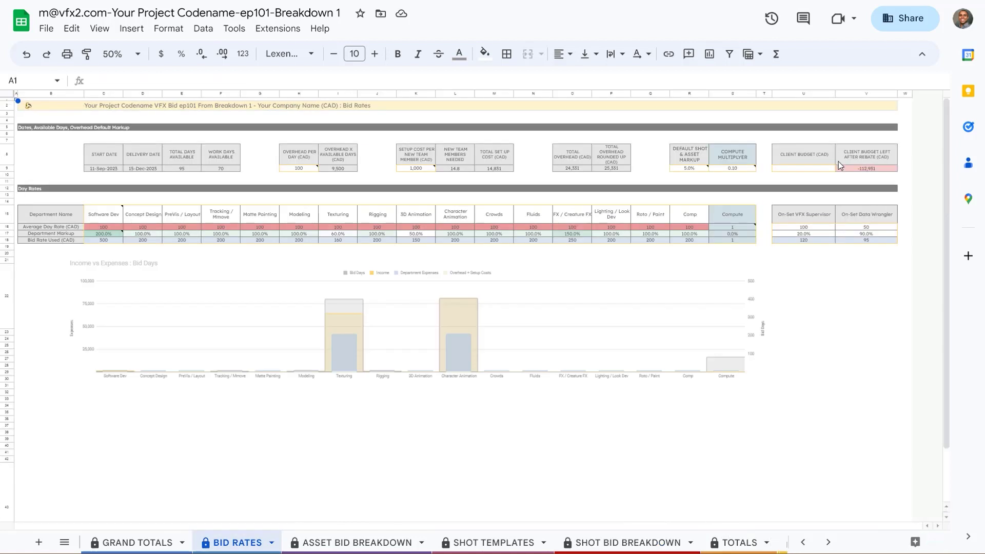
pyautogui.click(820, 170)
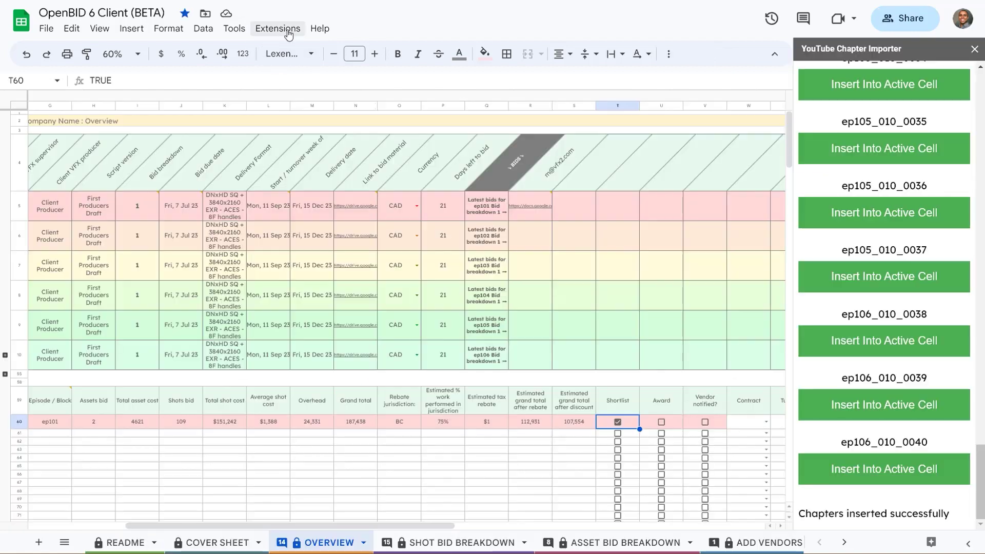
# Close the YouTube Chapter Importer and apply the Summary Filter view to the bid summary on the OVERVIEW sheet.
pyautogui.click(277, 28)
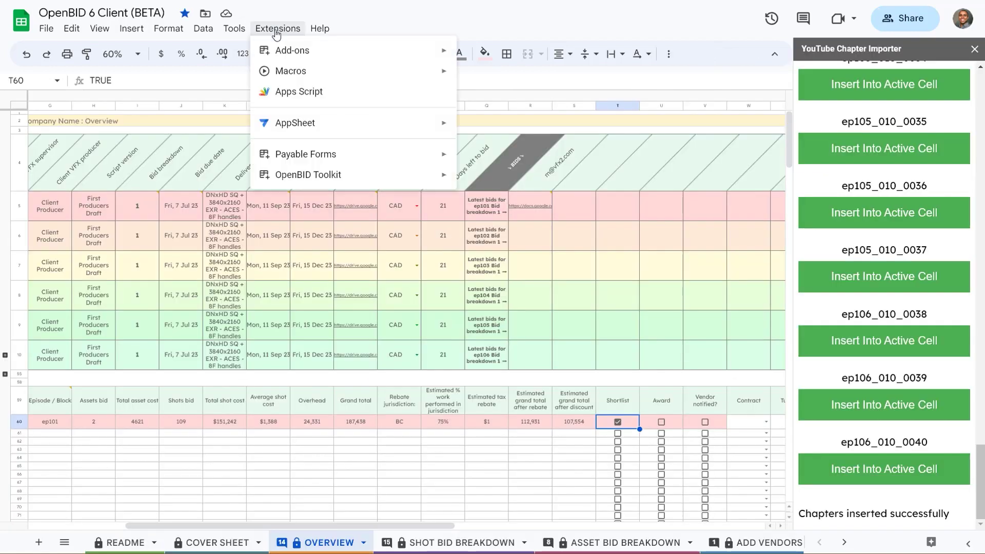
pyautogui.click(716, 47)
pyautogui.click(975, 49)
pyautogui.click(764, 55)
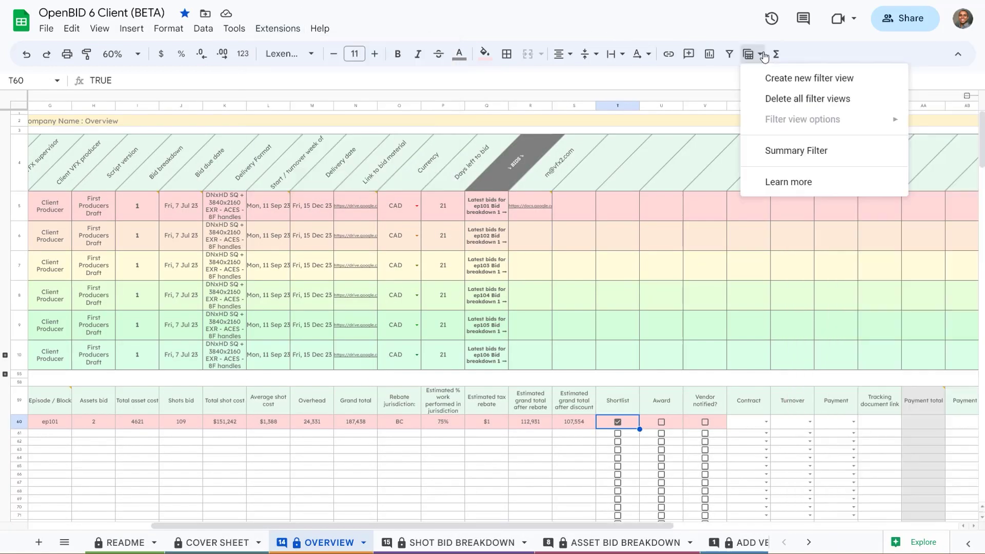
pyautogui.click(796, 151)
pyautogui.scroll(-2, 618, 459)
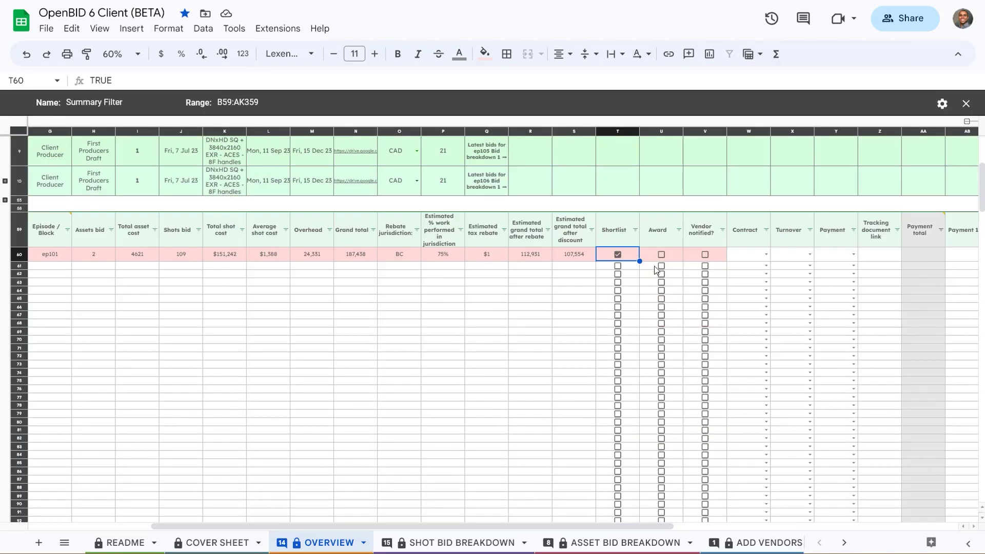
# Filter the Shortlist column of the bid summary to show only TRUE values.
pyautogui.click(636, 230)
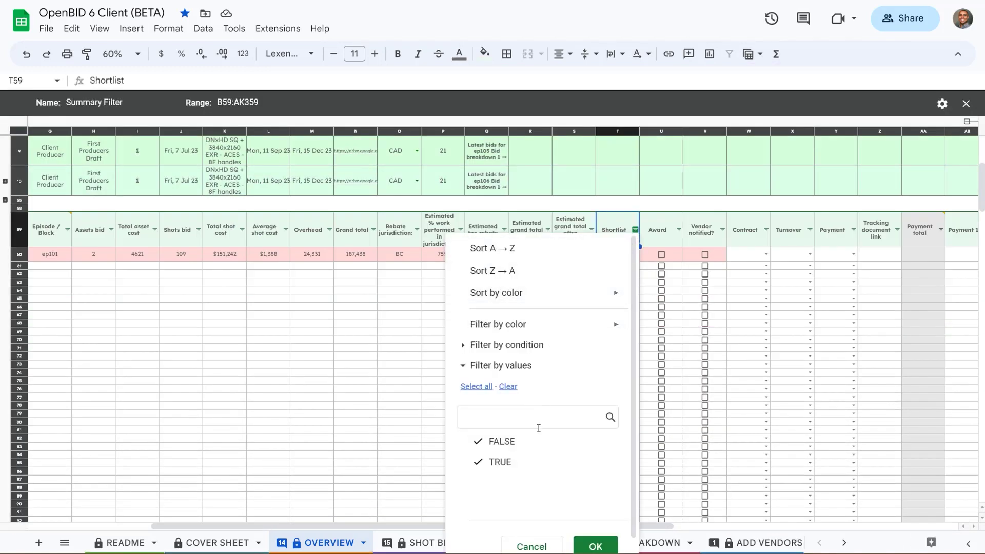
pyautogui.click(536, 443)
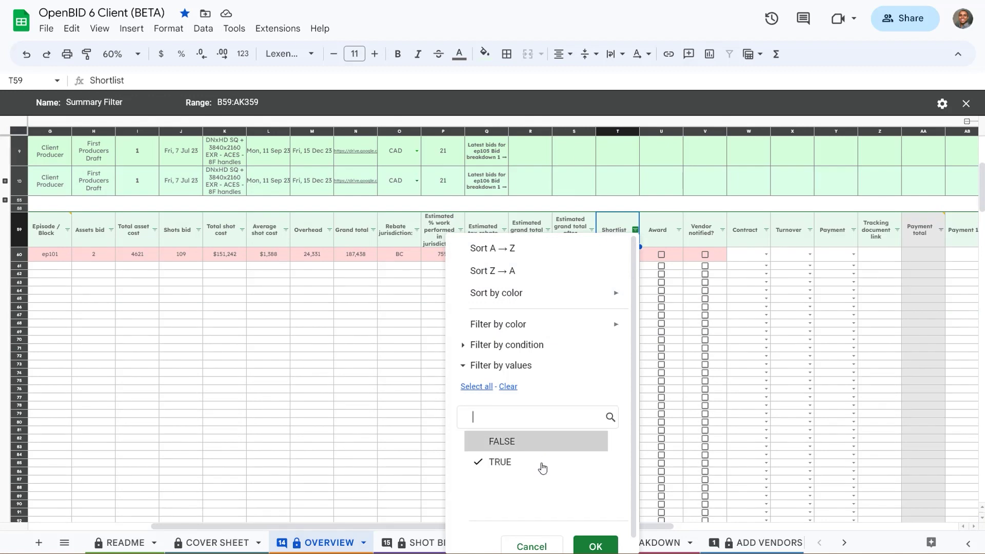
pyautogui.click(595, 542)
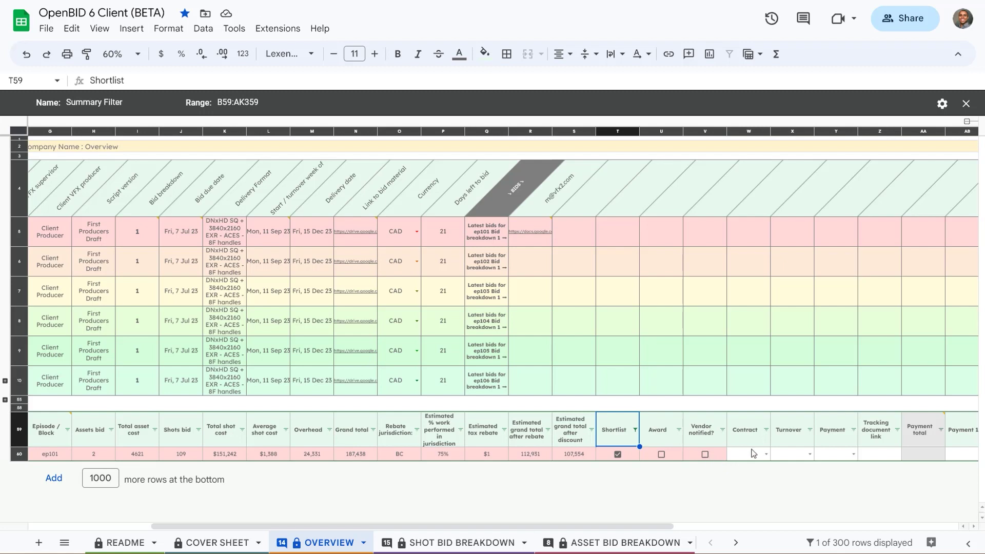
# Look over the shortlisted ep101 bid's contract, turnover, payment, tracking document link and individual payment cells.
pyautogui.hscroll(6, 509, 454)
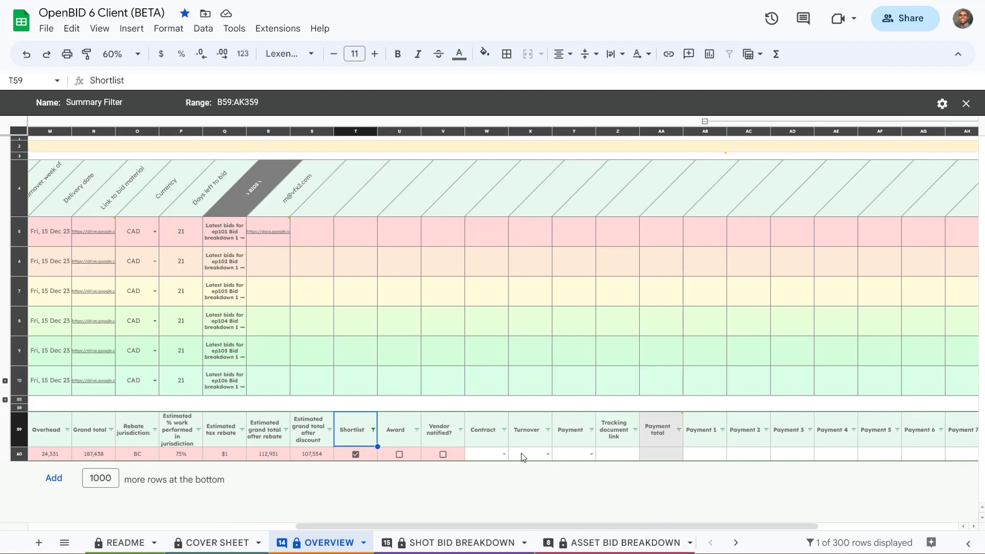
pyautogui.click(511, 456)
pyautogui.click(600, 460)
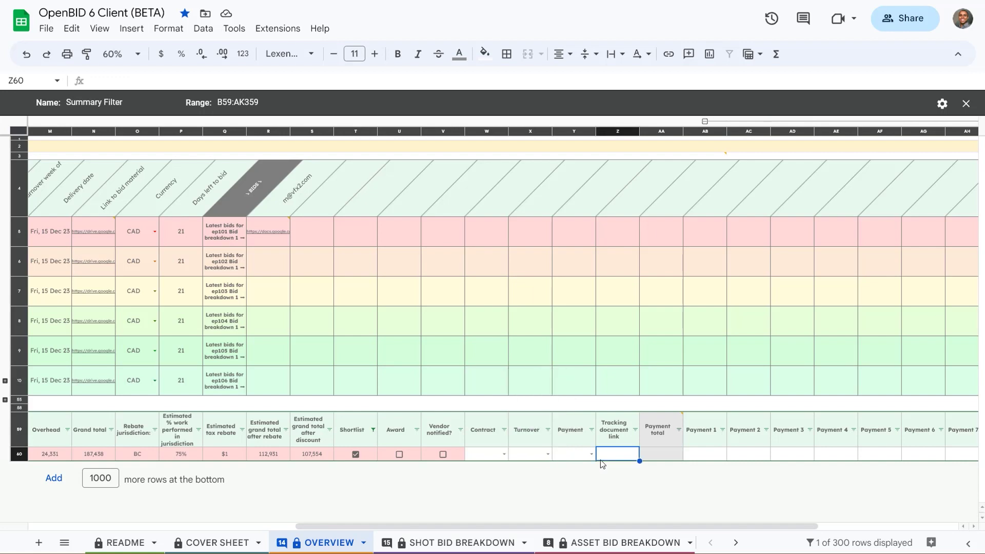
pyautogui.click(592, 455)
pyautogui.click(625, 452)
pyautogui.moveTo(717, 459); pyautogui.dragTo(956, 457)
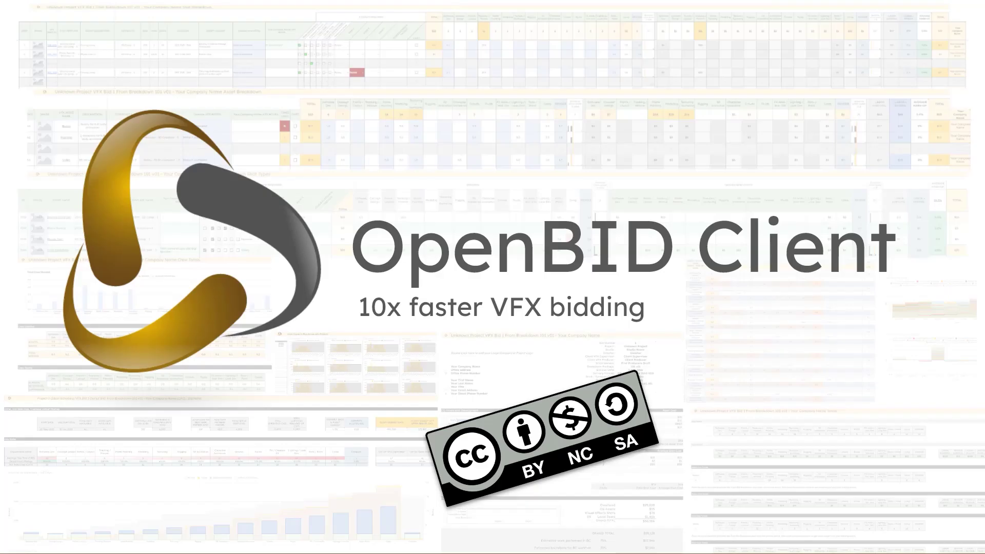